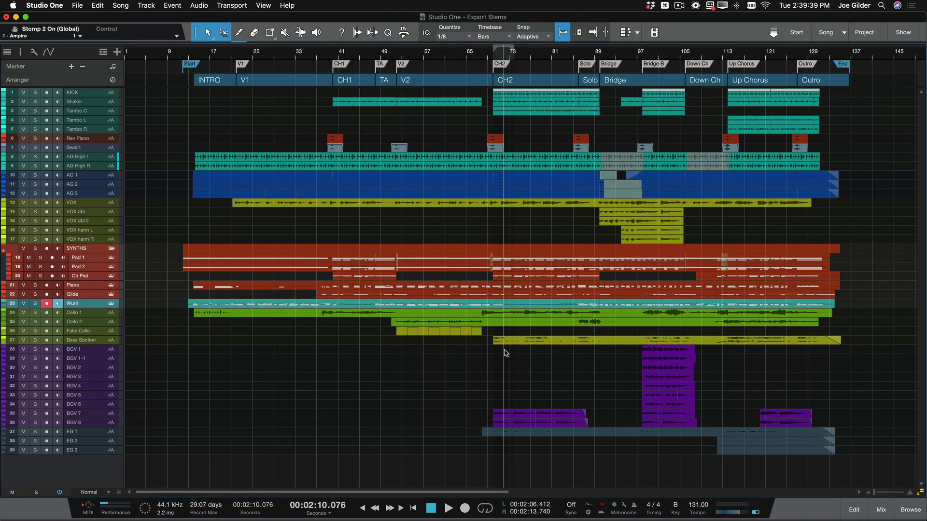
# Step: Open the mixer, select the Piano channel, and scan across the channel strips
pyautogui.press('F3')
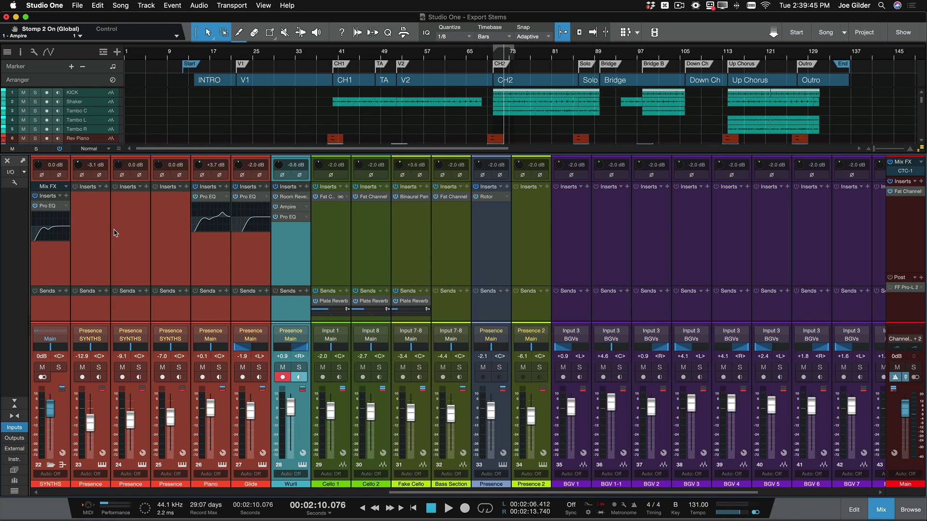
pyautogui.click(218, 254)
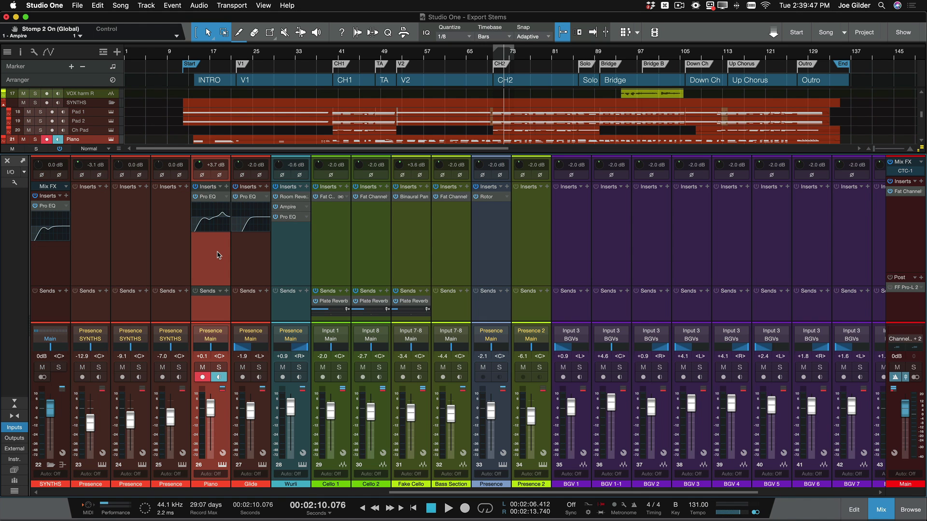
pyautogui.hscroll(5, 219, 254)
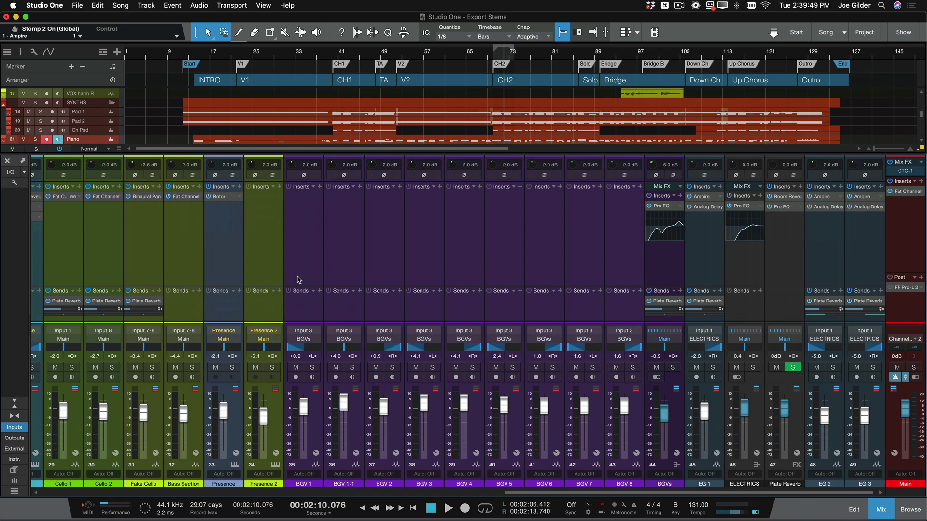
pyautogui.hscroll(-10, 296, 279)
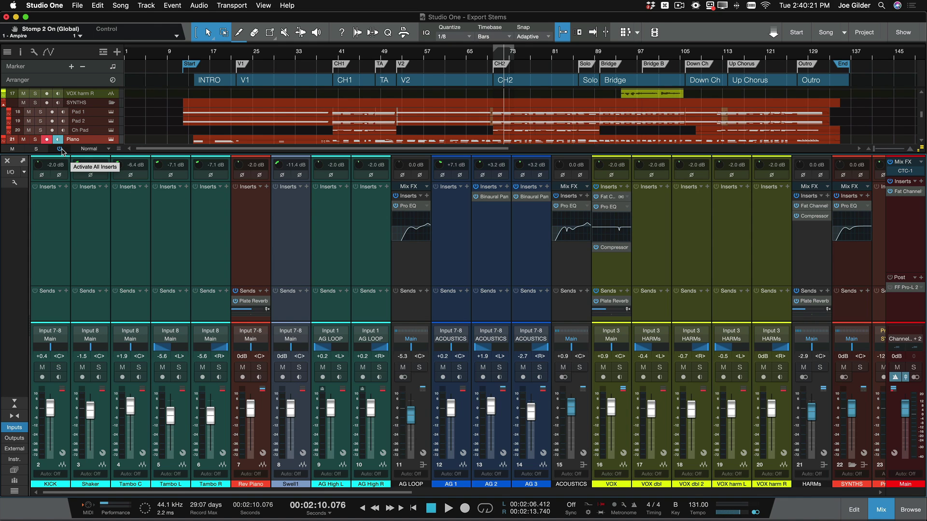
# Step: Bypass every insert effect across the mix from the Console
pyautogui.press('F3')
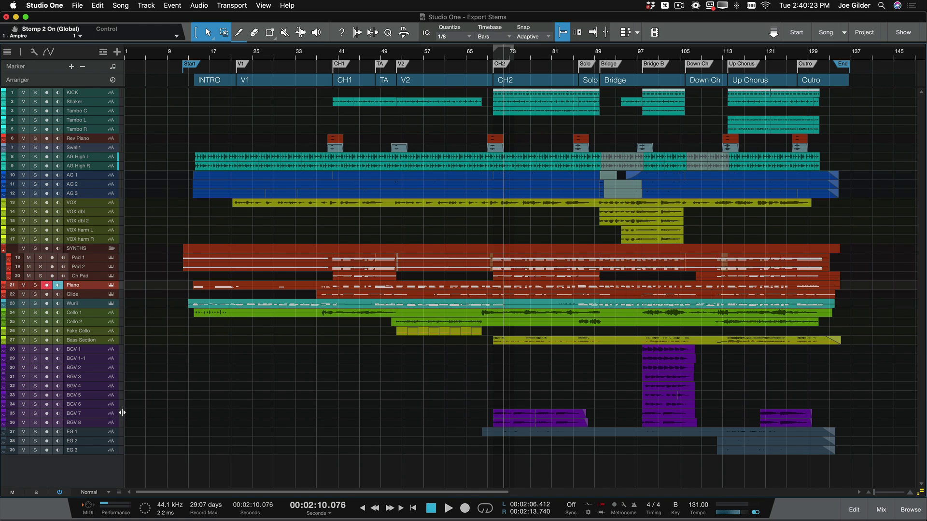
pyautogui.press('F3')
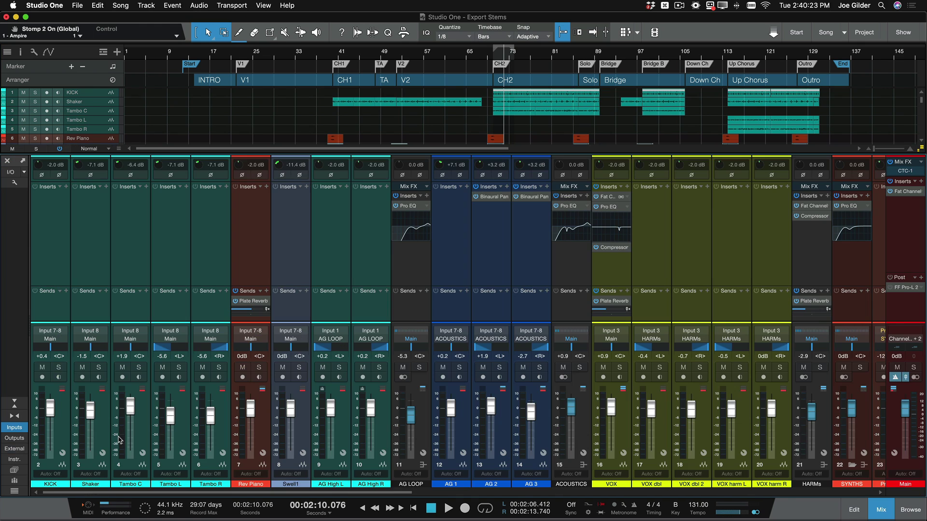
pyautogui.click(60, 150)
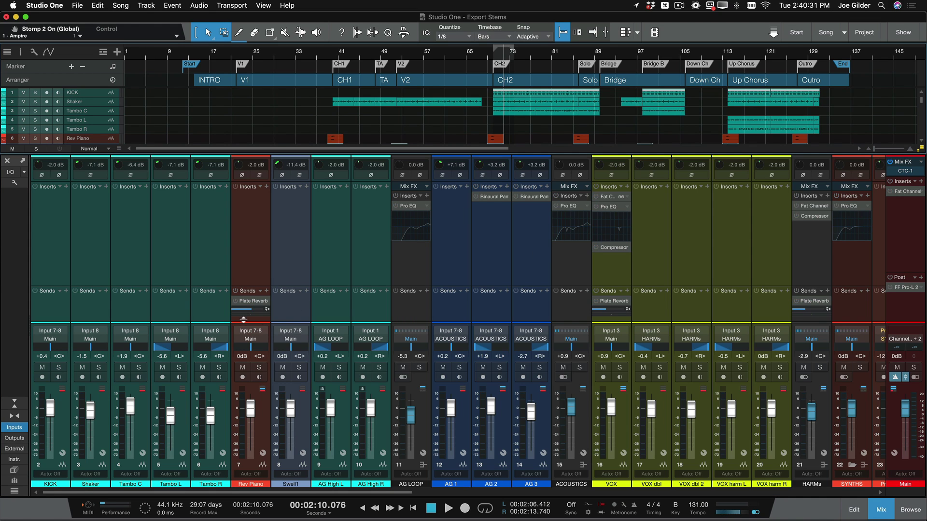
pyautogui.moveTo(430, 222)
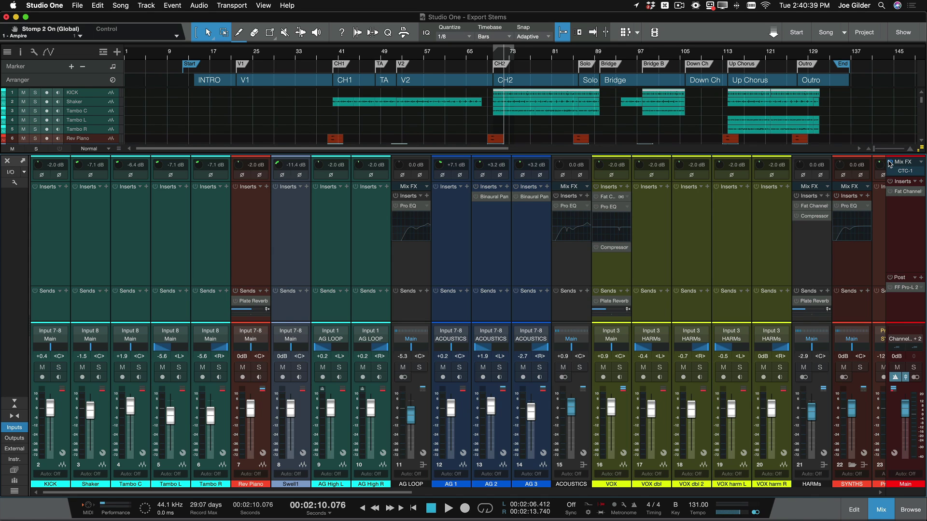
pyautogui.hscroll(5, 703, 242)
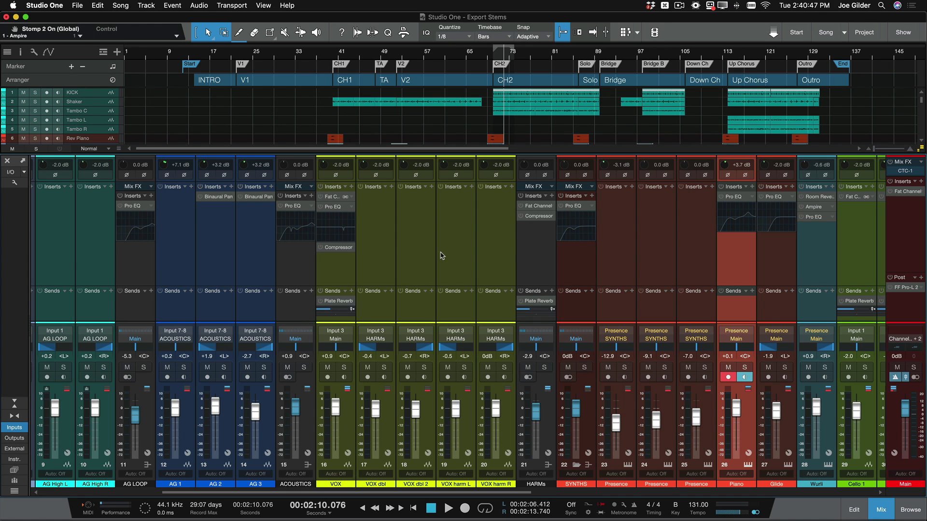
pyautogui.click(21, 460)
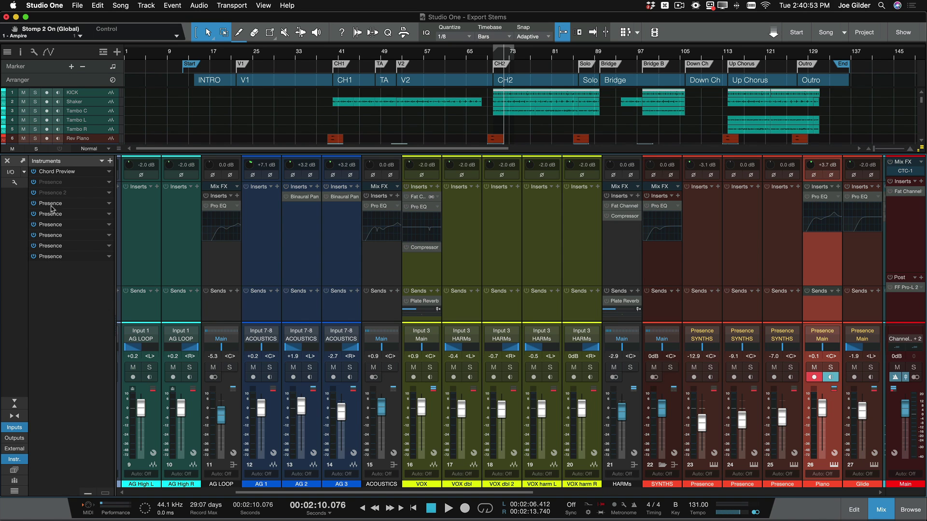
pyautogui.click(19, 459)
pyautogui.press('F3')
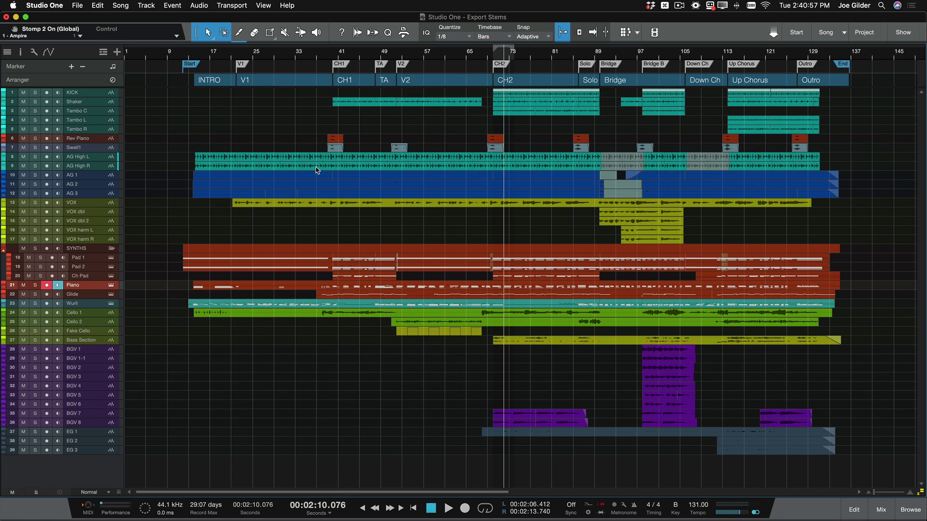
# Step: Solo the synth tracks Pad 1 through Glide and audition them
pyautogui.click(94, 256)
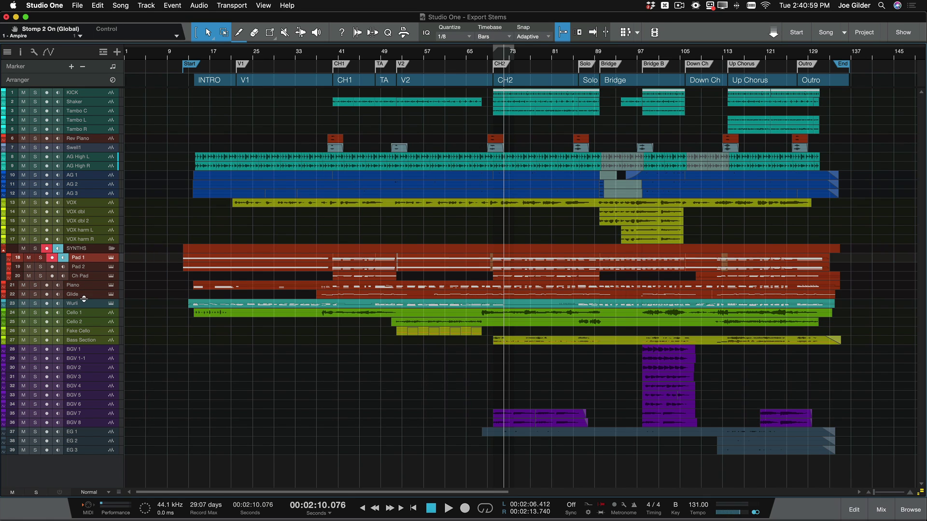
pyautogui.keyDown('shift'); pyautogui.click(85, 299); pyautogui.keyUp('shift')
pyautogui.press('s')
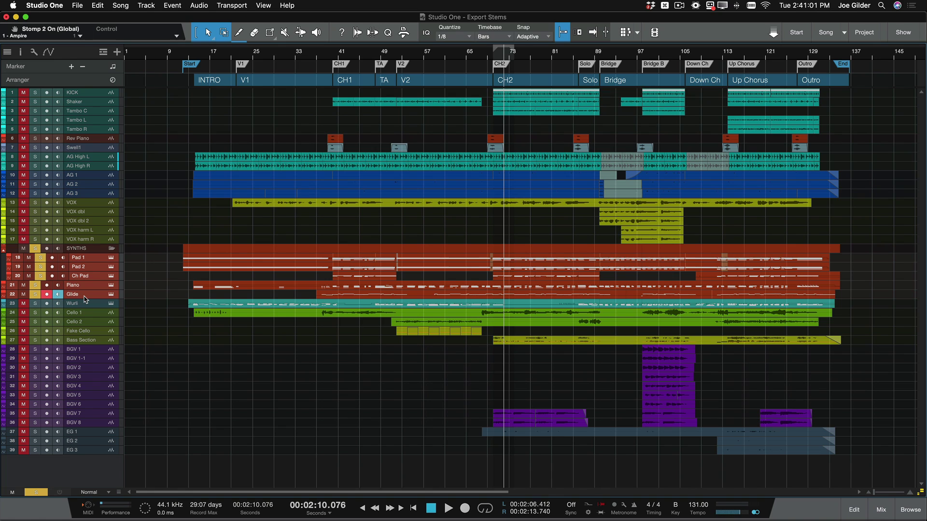
pyautogui.press('space')
pyautogui.press('space')
pyautogui.press('F3')
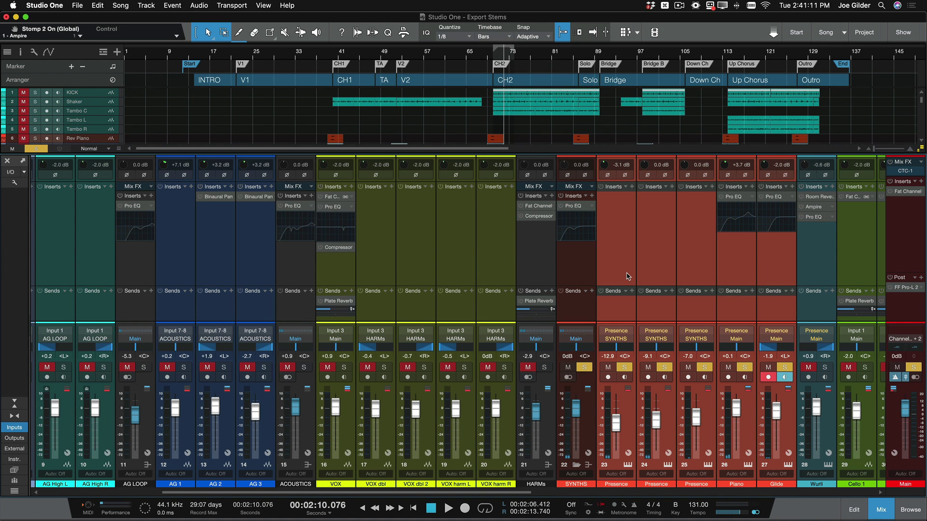
pyautogui.hscroll(10, 626, 276)
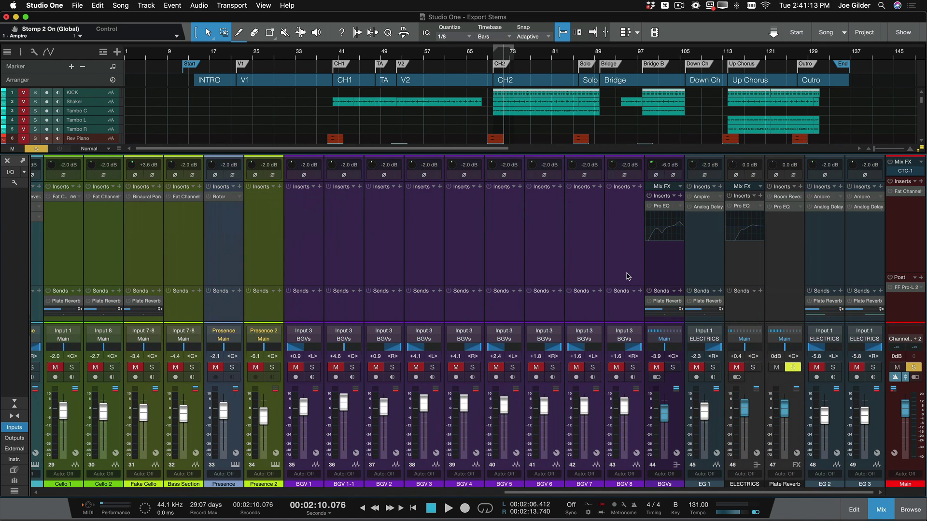
# Step: Place the playhead at the Up Chorus in the arrangement
pyautogui.press('F3')
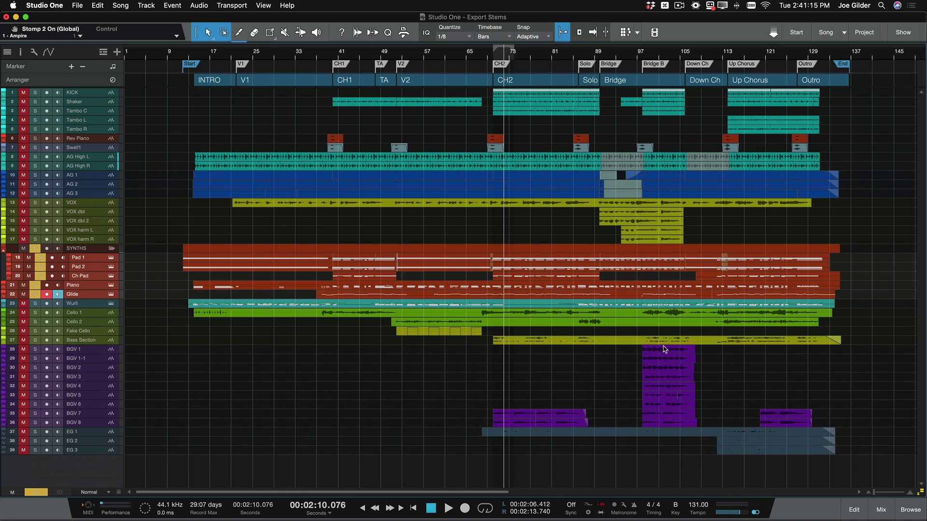
pyautogui.scroll(3, 664, 349)
pyautogui.hscroll(15, 665, 349)
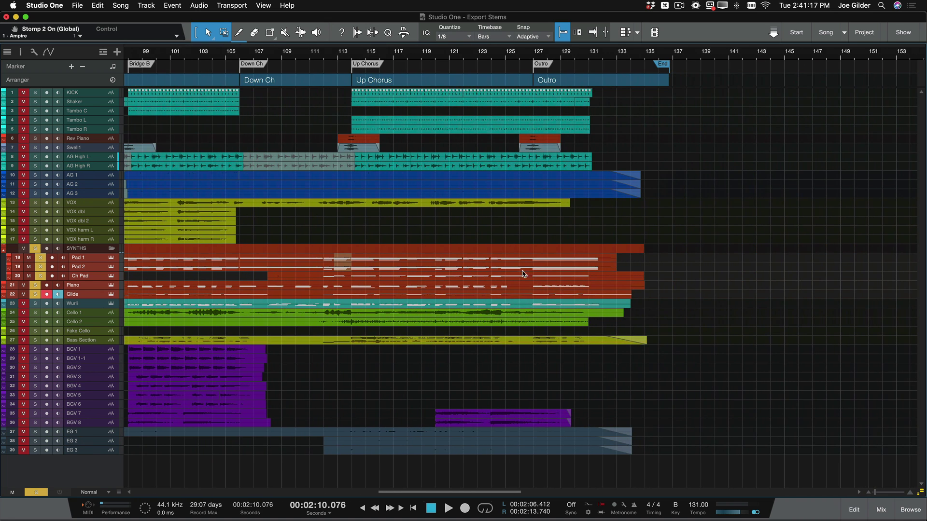
pyautogui.click(355, 54)
# Step: Solo the EG 1 channel and play it back from the Up Chorus
pyautogui.press('F3')
pyautogui.hscroll(10, 600, 245)
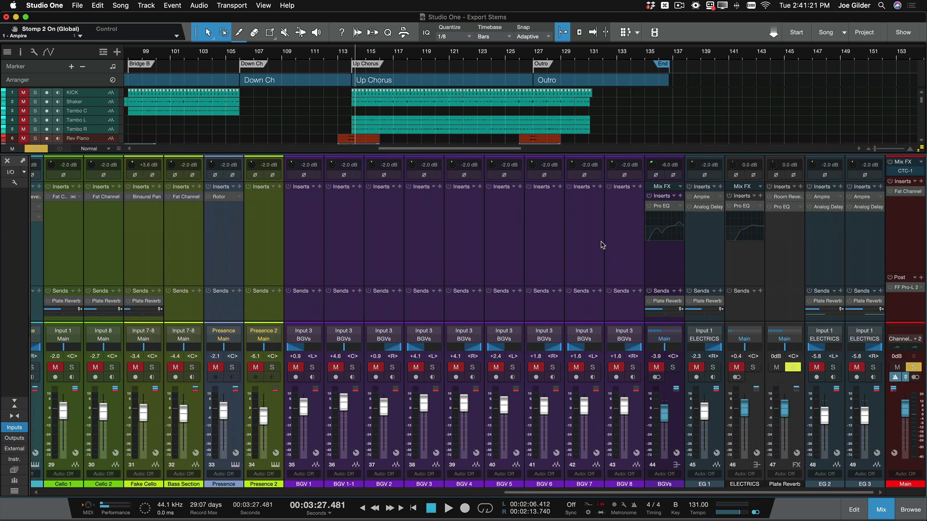
pyautogui.click(785, 263)
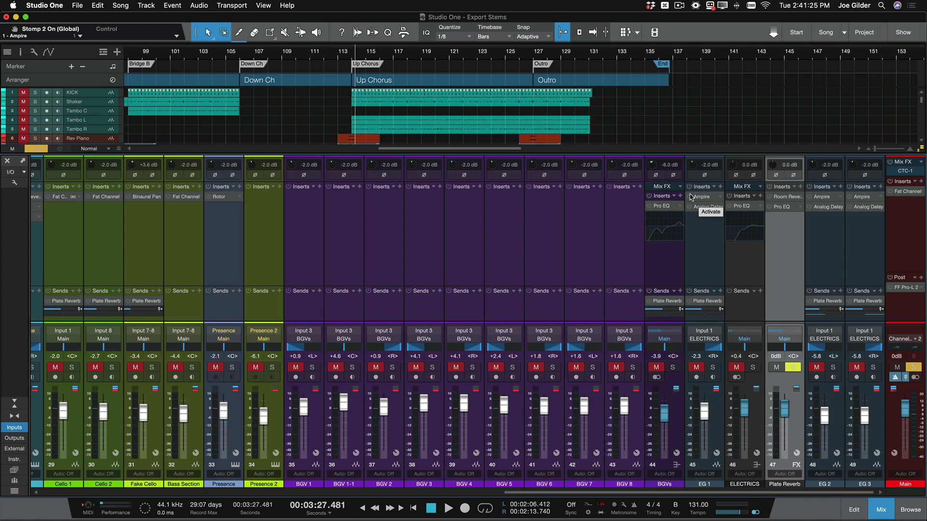
pyautogui.click(700, 242)
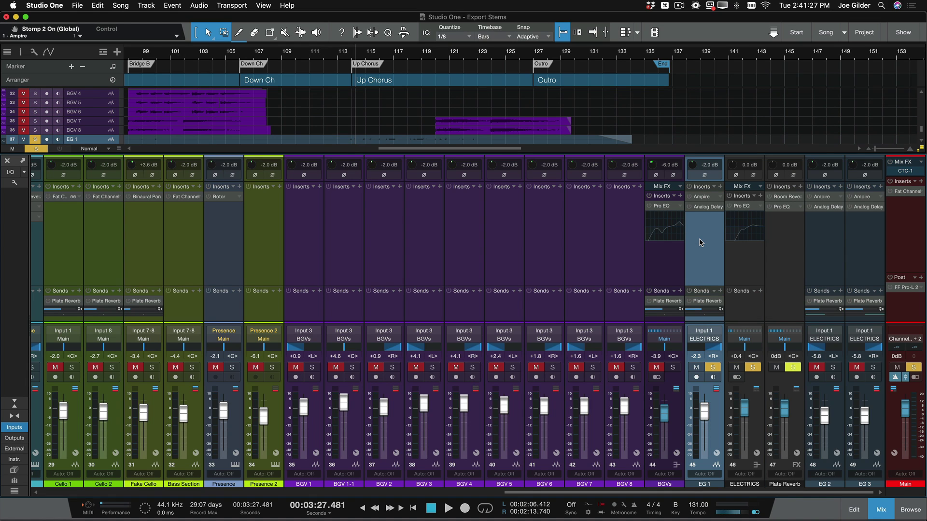
pyautogui.press('space')
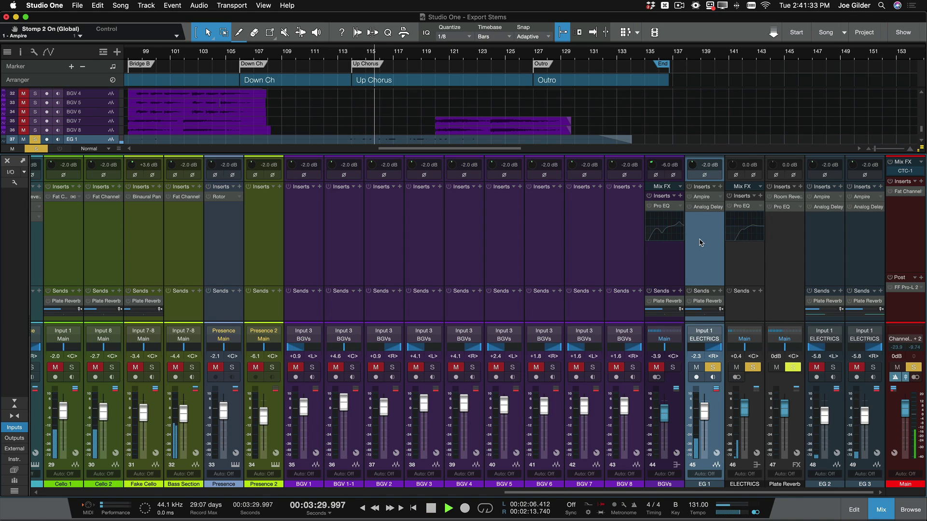
pyautogui.press('space')
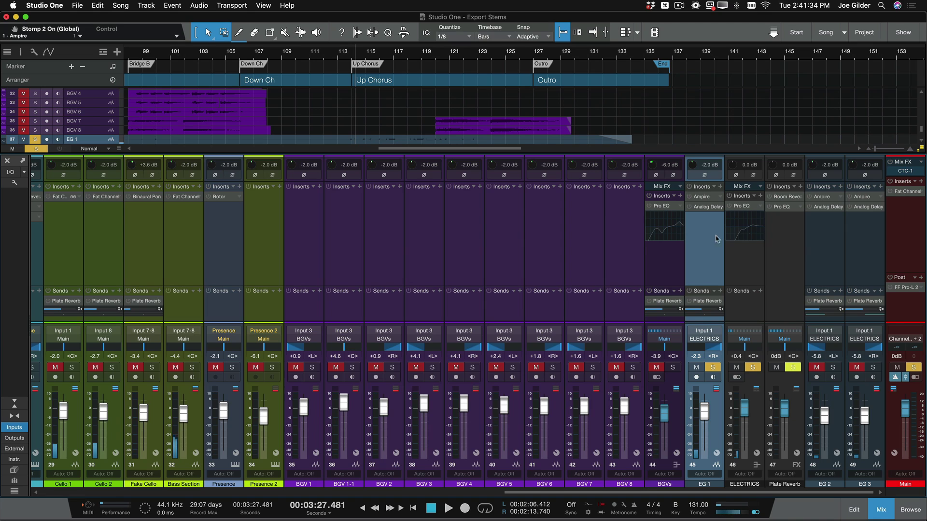
# Step: Re-enable EG 1's Ampire and Analog Delay inserts, audition it, then select EG 2
pyautogui.click(689, 187)
pyautogui.press('space')
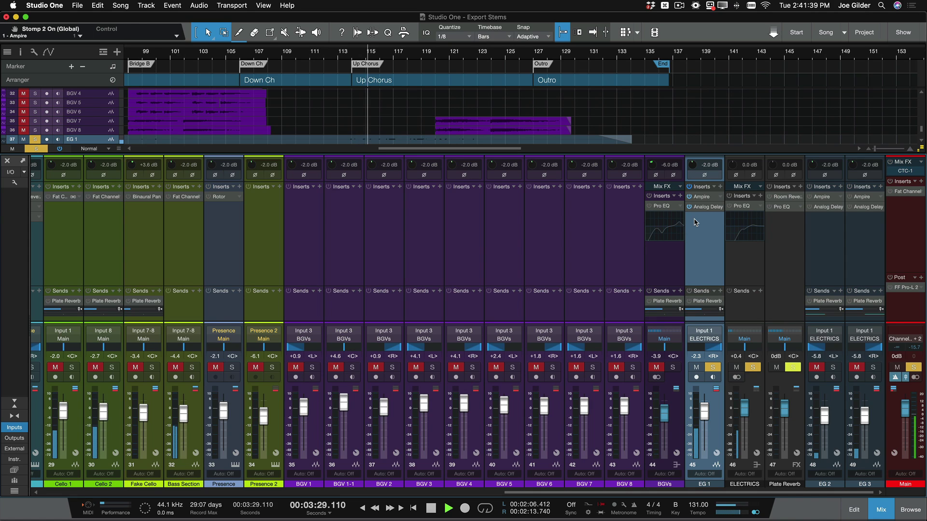
pyautogui.press('space')
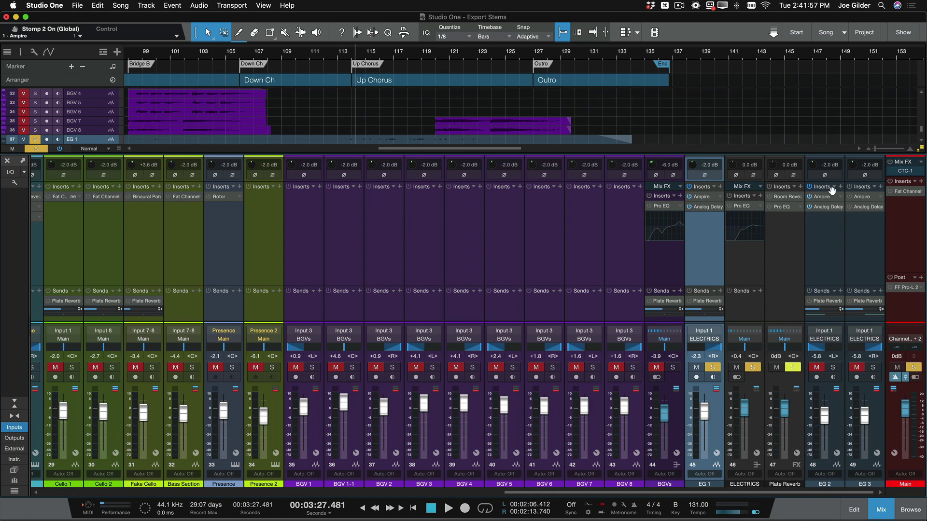
pyautogui.click(834, 232)
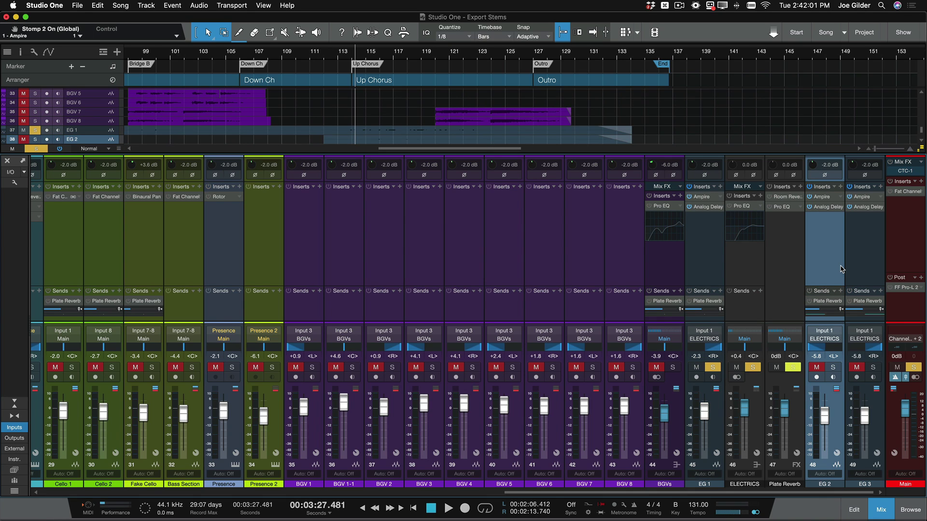
# Step: Turn the Ampire effect back on for the Wurli channel and select it
pyautogui.hscroll(-15, 548, 269)
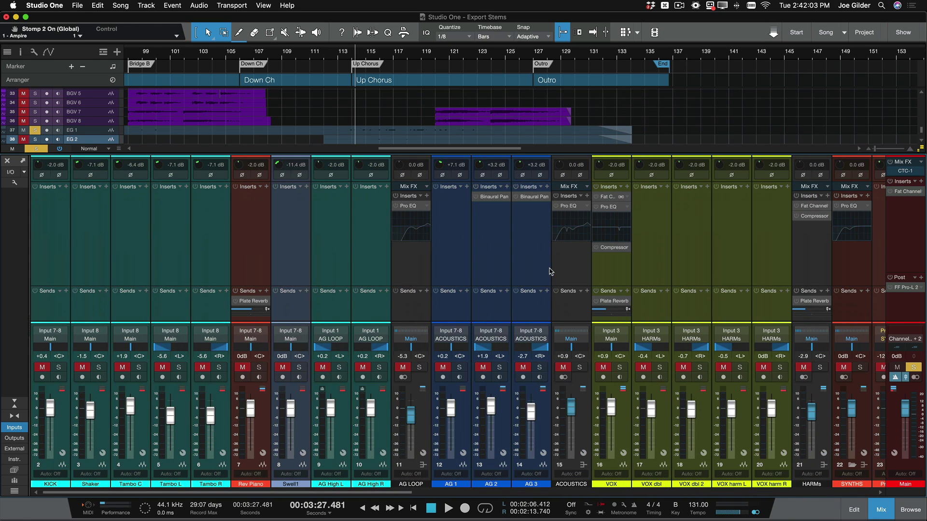
pyautogui.hscroll(5, 661, 276)
pyautogui.hscroll(7, 661, 277)
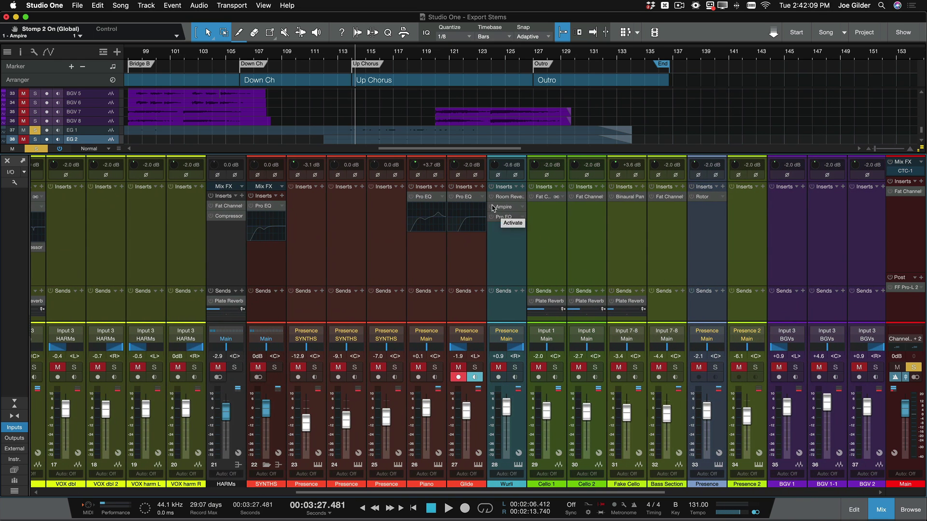
pyautogui.click(492, 206)
pyautogui.click(506, 239)
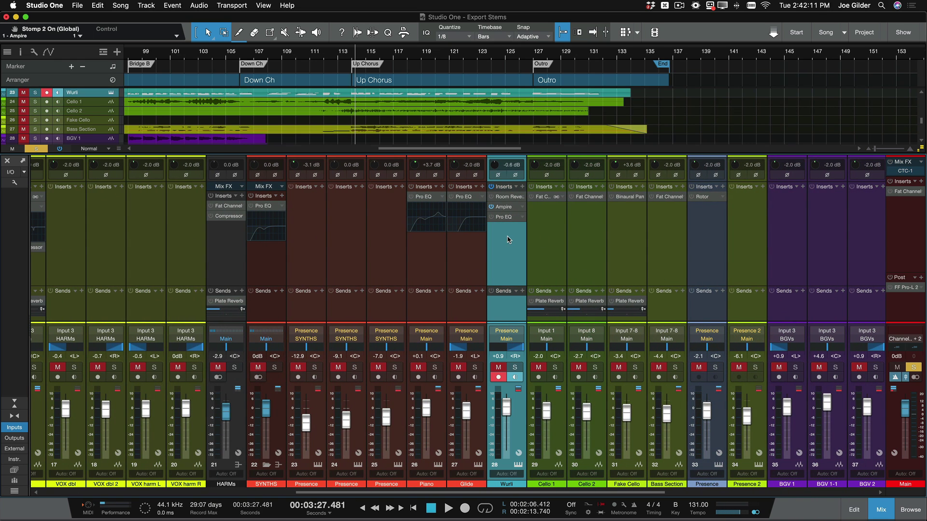
# Step: Play the song in the arrangement and solo the Wurli track
pyautogui.press('F3')
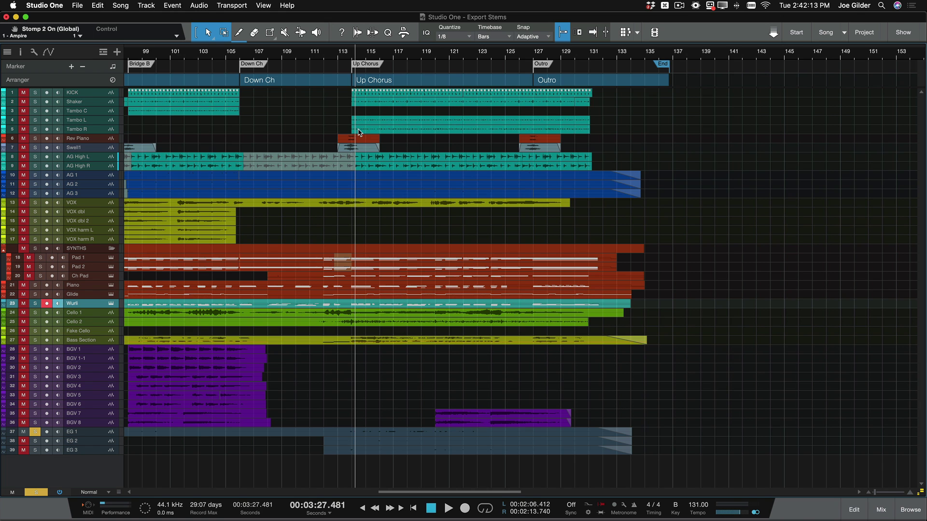
pyautogui.scroll(3, 251, 207)
pyautogui.press('space')
pyautogui.hotkey('shift', 's')
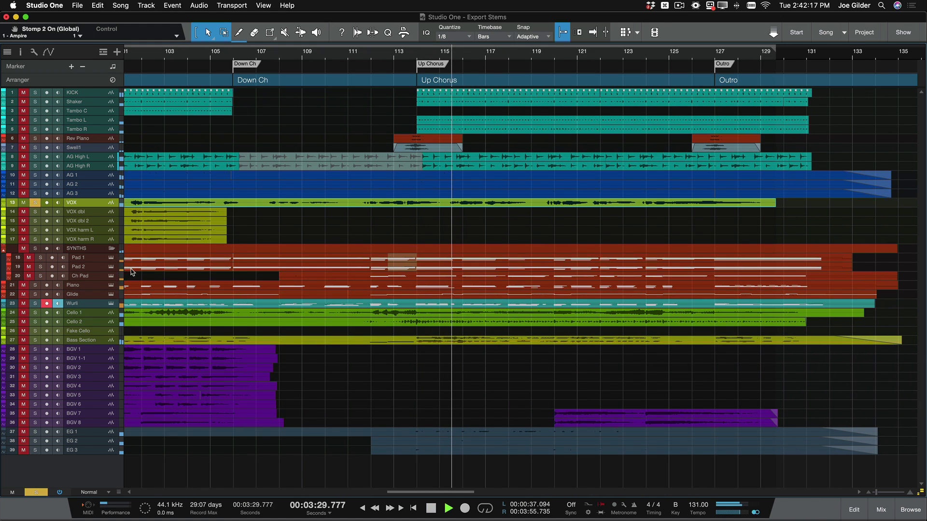
pyautogui.click(92, 304)
pyautogui.press('s')
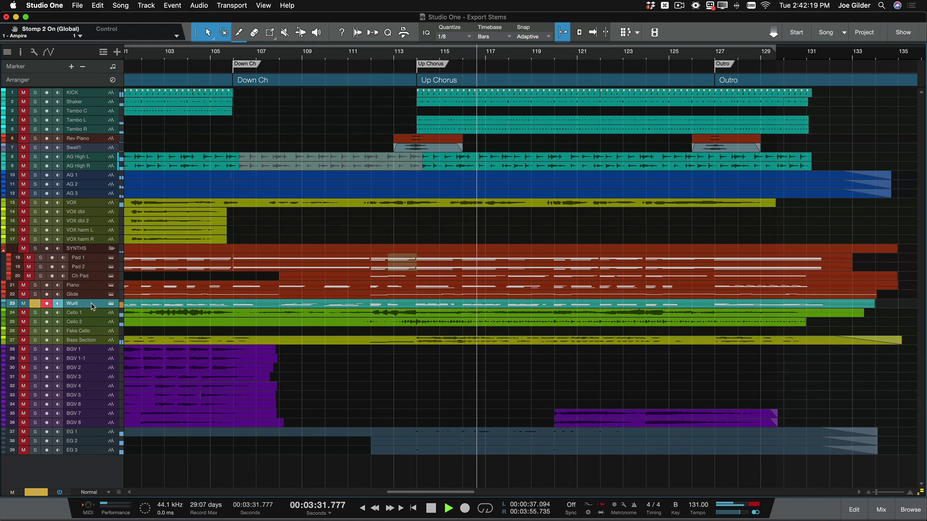
# Step: Check the mixer, stop playback, select Cello 2, and close the mixer
pyautogui.press('F3')
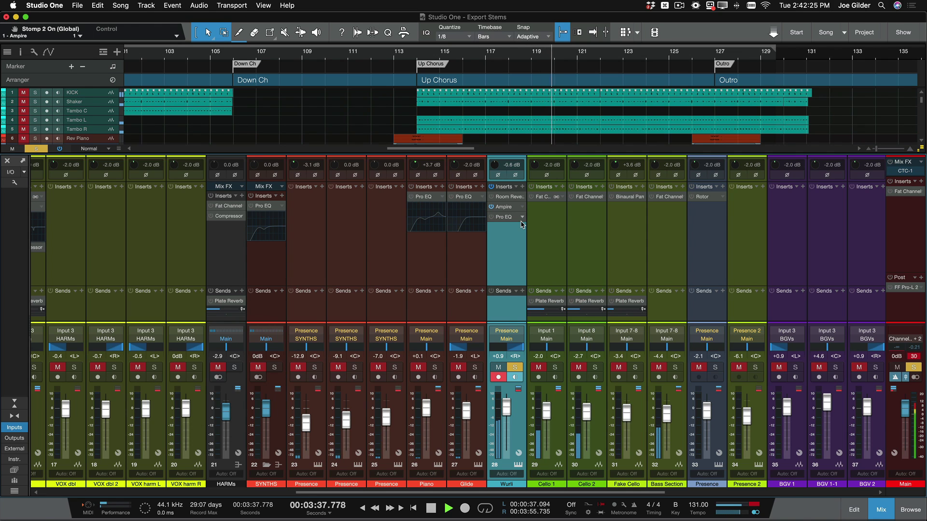
pyautogui.press('space')
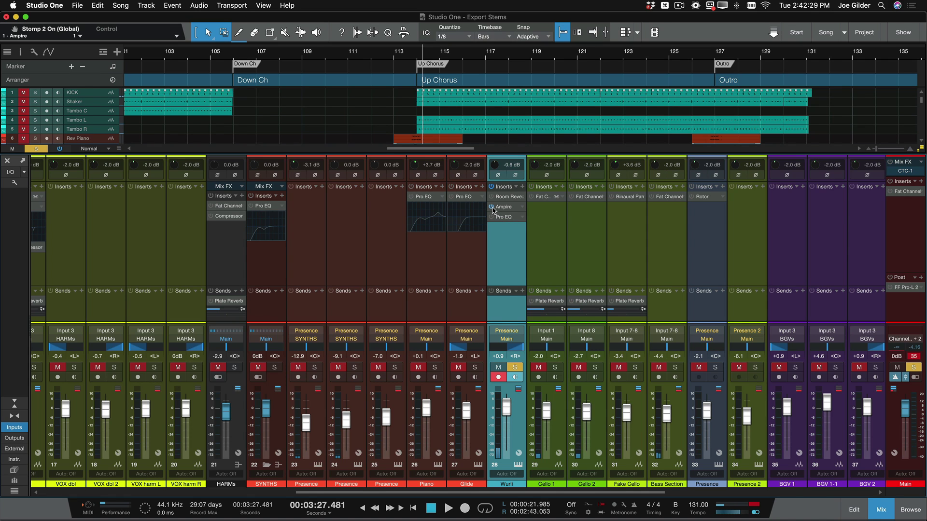
pyautogui.click(571, 235)
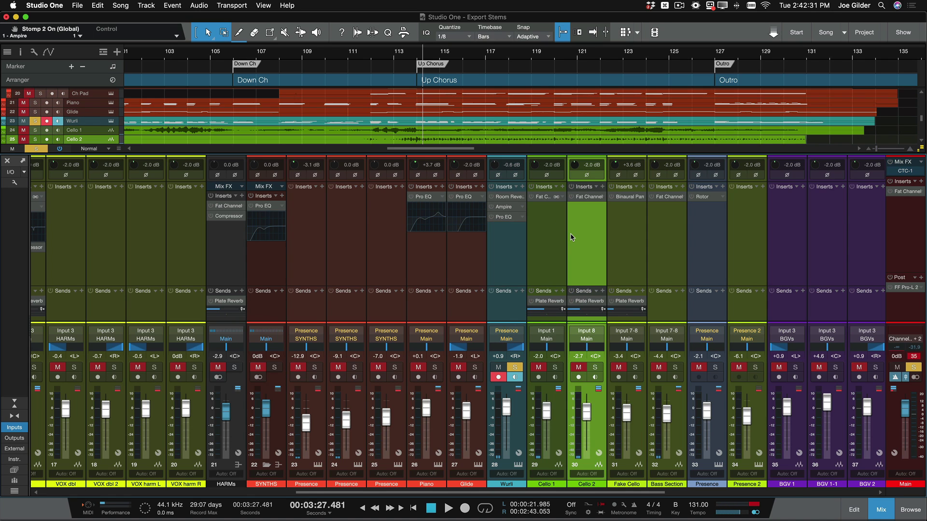
pyautogui.press('F3')
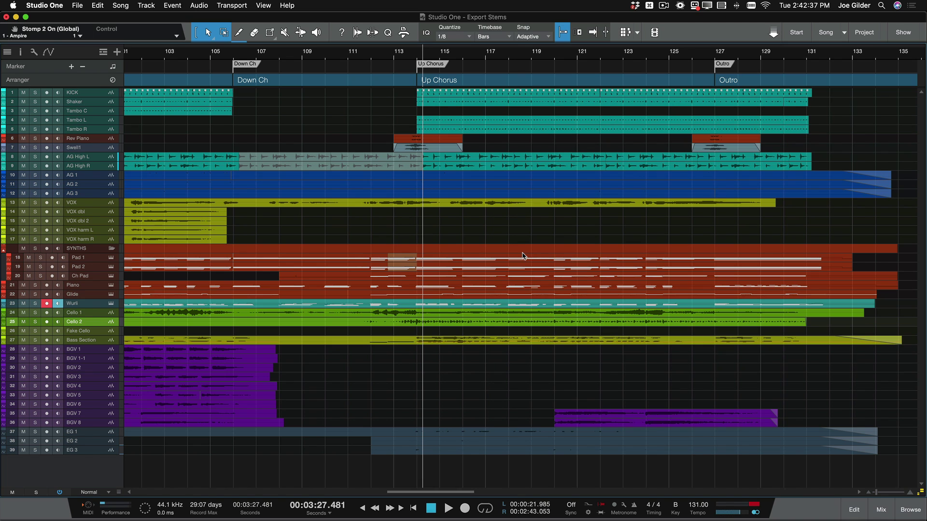
pyautogui.click(77, 5)
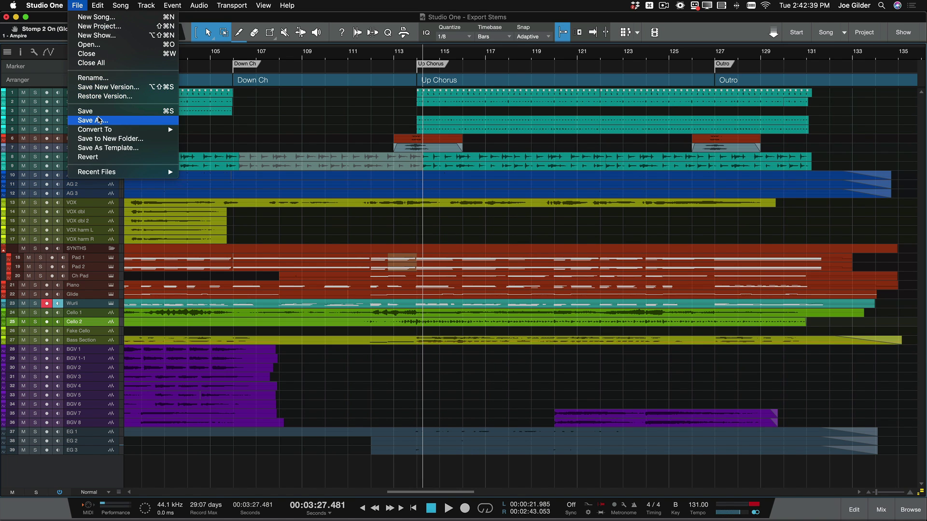
pyautogui.click(83, 3)
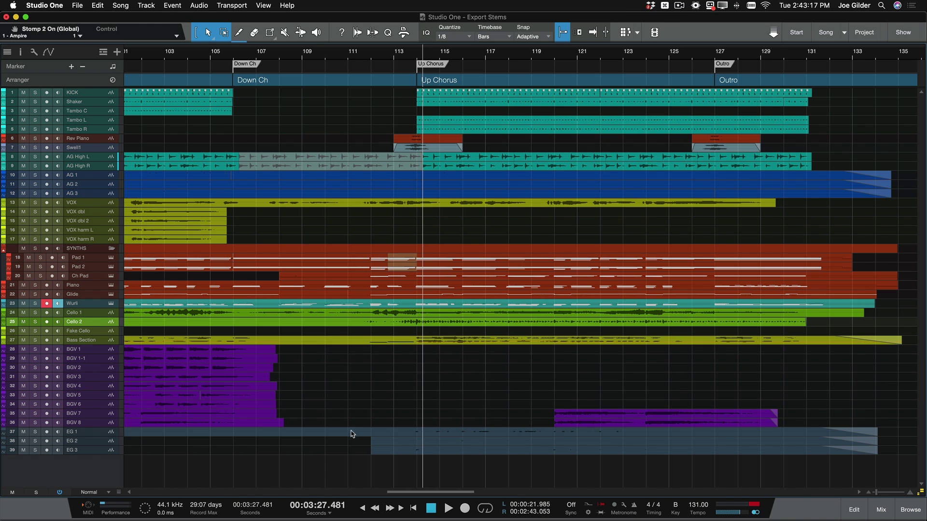
pyautogui.click(130, 6)
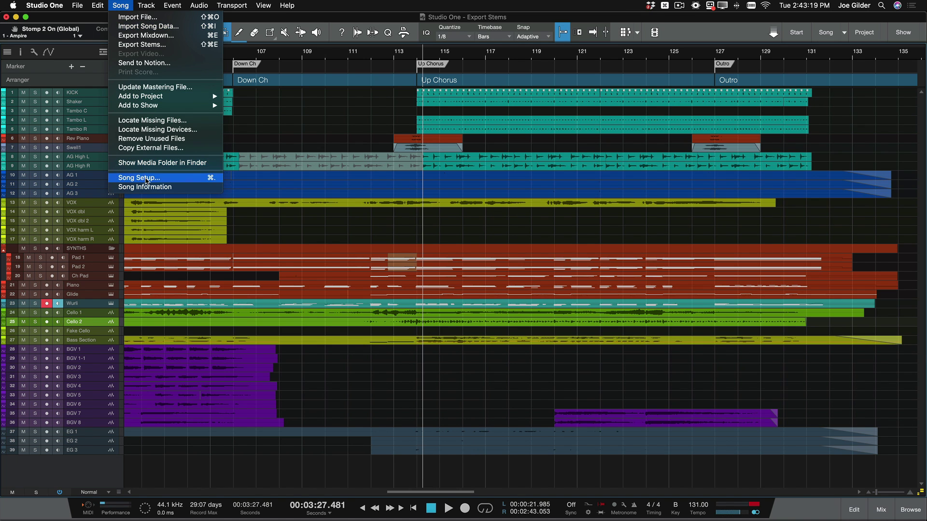
pyautogui.click(147, 178)
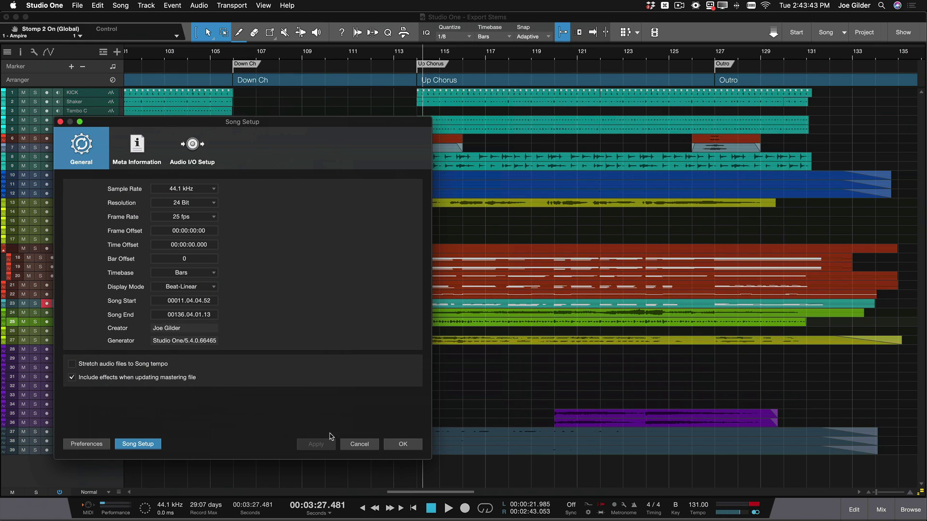
pyautogui.click(357, 445)
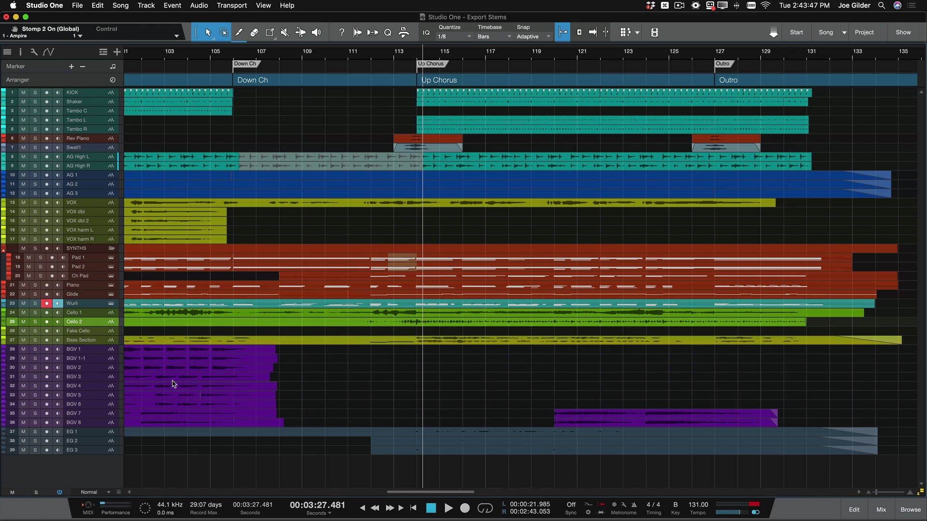
# Step: Open Song > Export Stems and move the dialog slightly upward
pyautogui.click(120, 5)
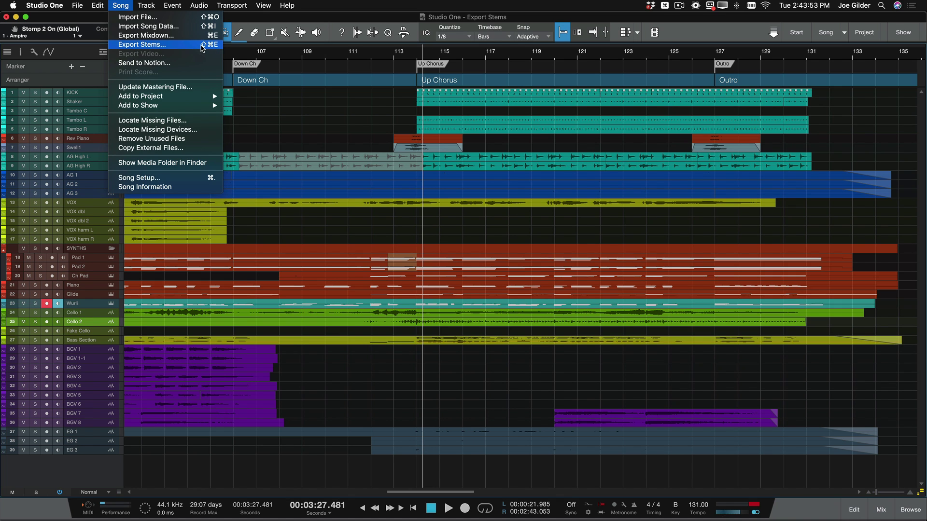
pyautogui.click(201, 45)
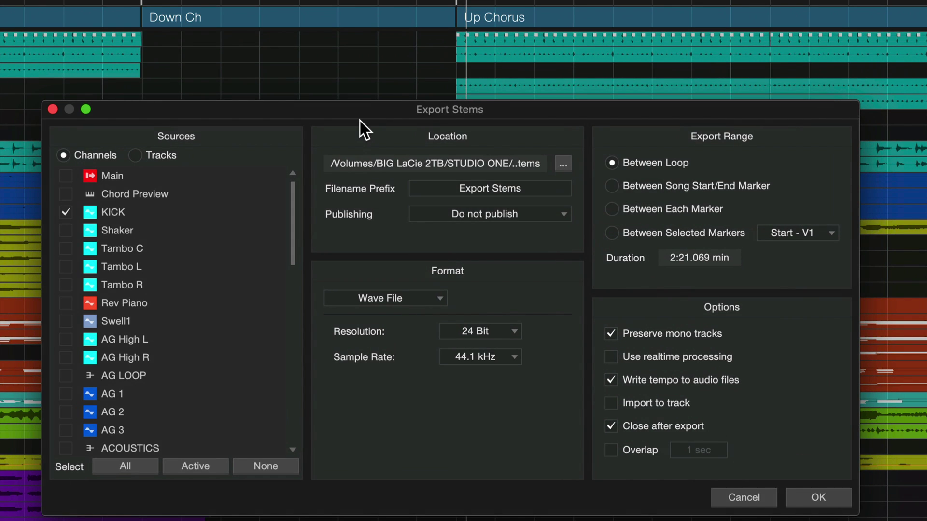
pyautogui.moveTo(359, 109); pyautogui.dragTo(344, 77)
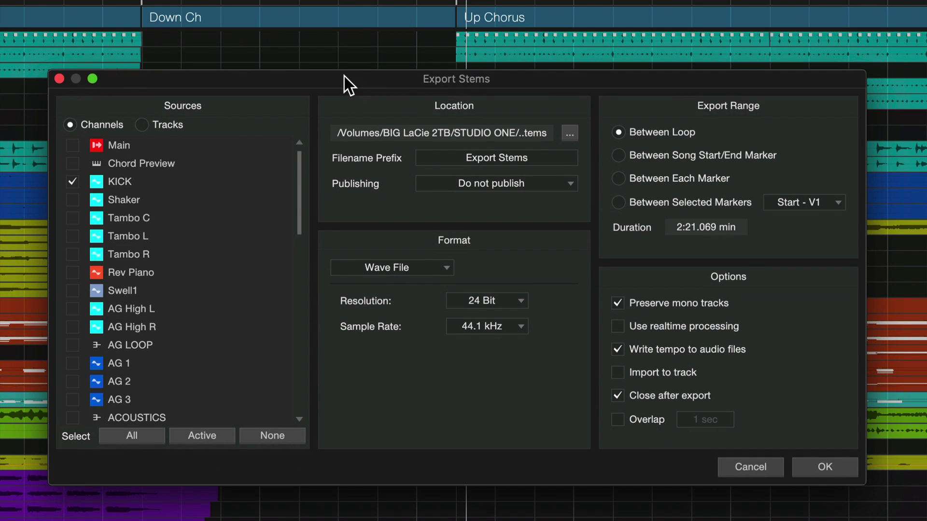
# Step: Set the export sources to Tracks instead of Channels
pyautogui.click(149, 125)
pyautogui.click(104, 126)
pyautogui.click(160, 127)
pyautogui.click(92, 127)
pyautogui.click(152, 128)
pyautogui.click(112, 129)
pyautogui.click(141, 125)
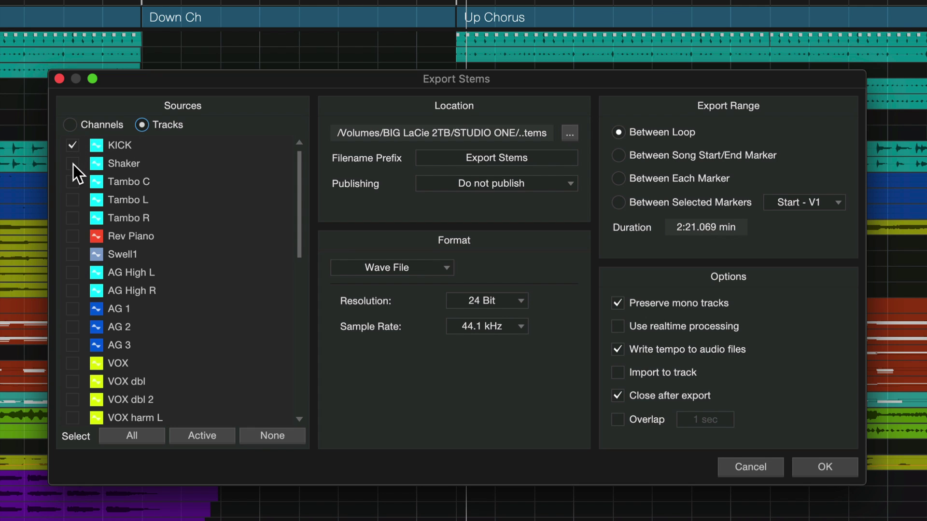
# Step: Select all tracks, KICK through EG 3, for export
pyautogui.click(148, 439)
pyautogui.scroll(-10, 143, 257)
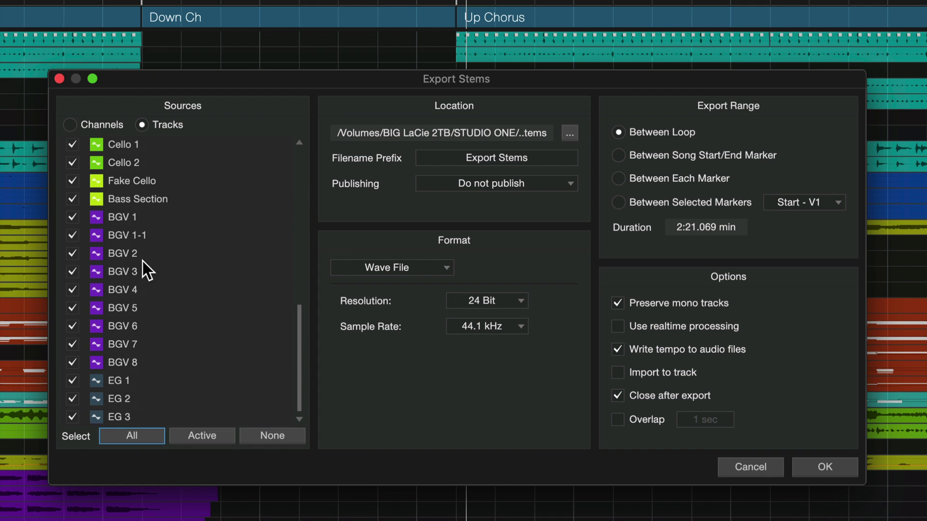
pyautogui.scroll(10, 114, 415)
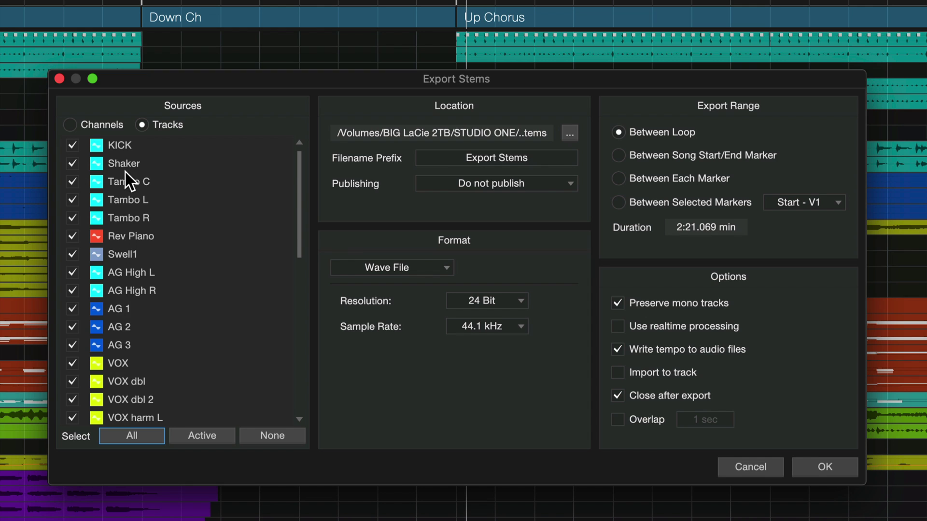
pyautogui.scroll(-9, 125, 172)
pyautogui.scroll(3, 120, 211)
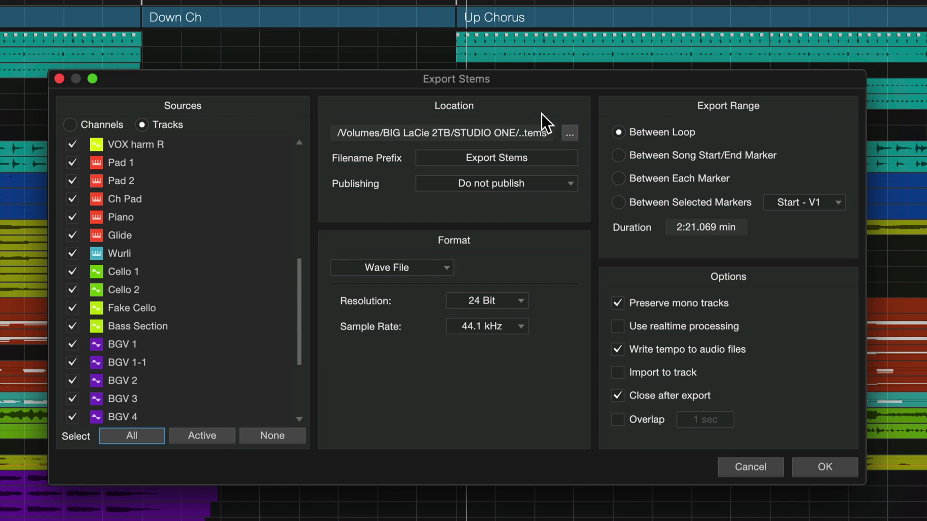
# Step: Keep the export location unchanged and clear the filename prefix to empty
pyautogui.click(570, 133)
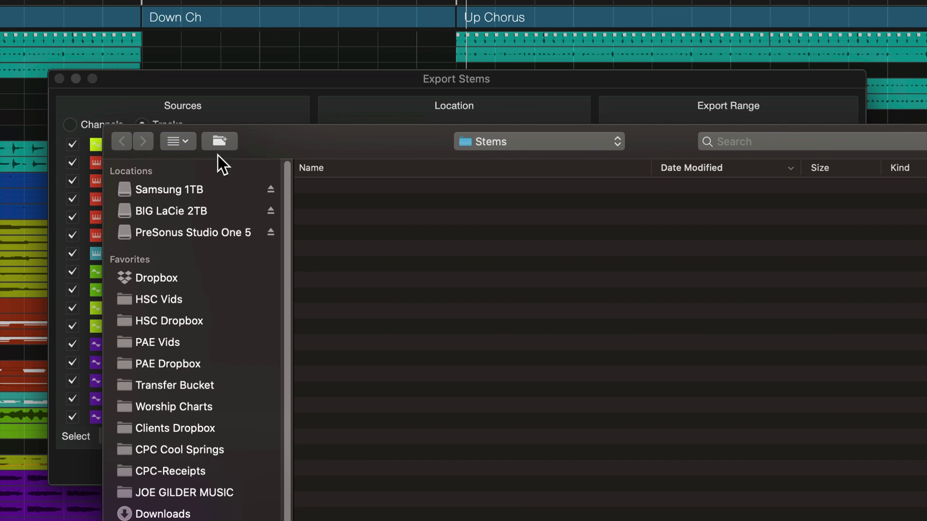
pyautogui.press('Return')
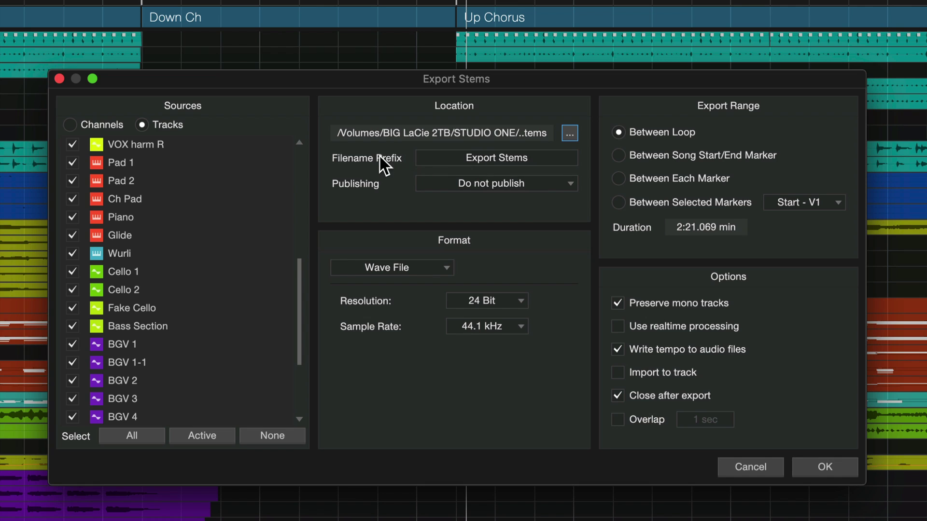
pyautogui.click(454, 153)
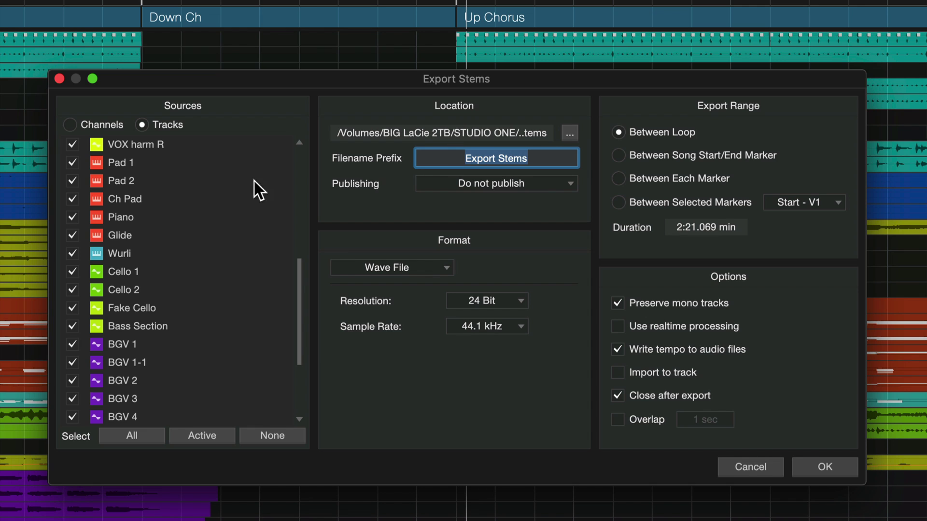
pyautogui.scroll(5, 168, 235)
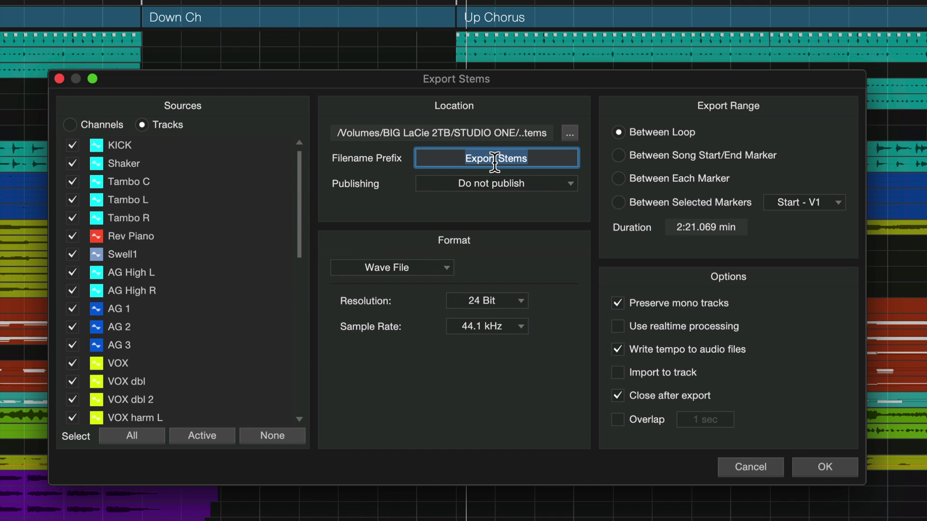
pyautogui.write('JOE -')
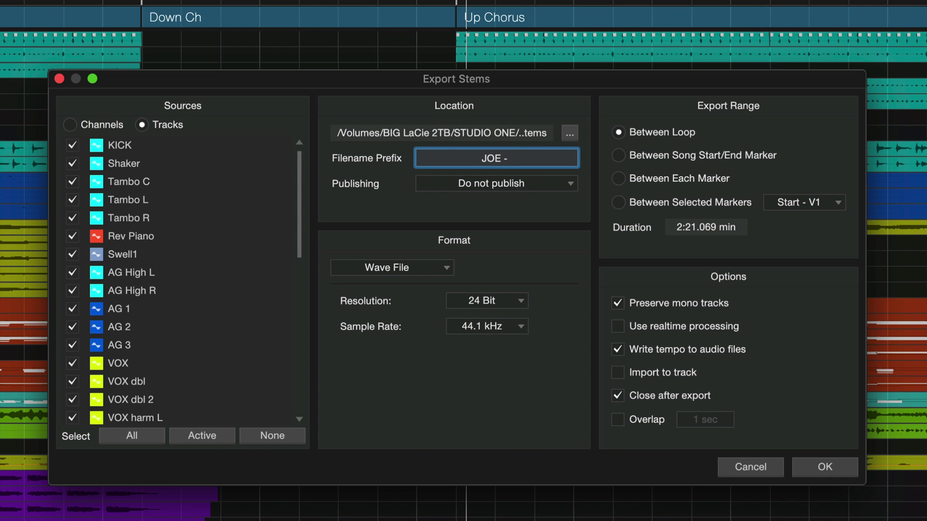
pyautogui.press('super+a')
pyautogui.press('BackSpace')
pyautogui.click(483, 200)
pyautogui.click(476, 186)
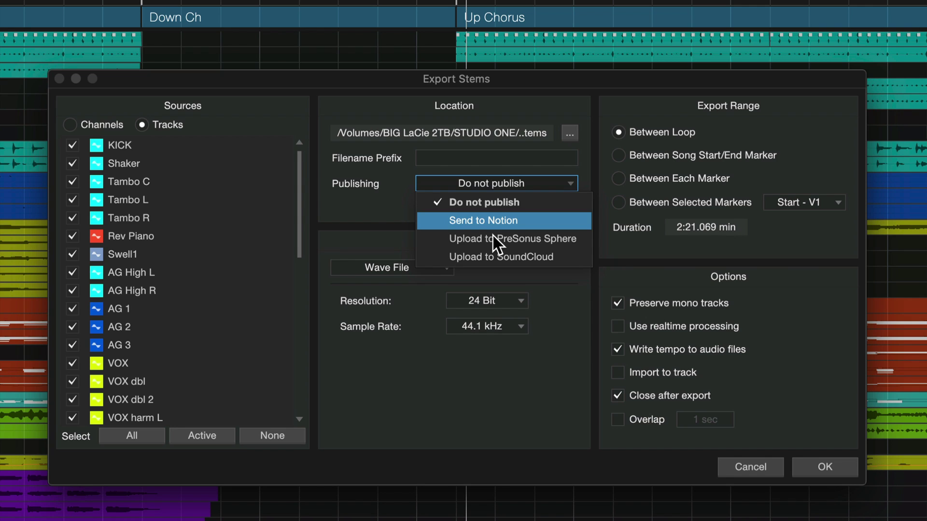
# Step: Keep Do not publish and Wave File, choose Between Song Start/End Marker, then cancel
pyautogui.click(351, 201)
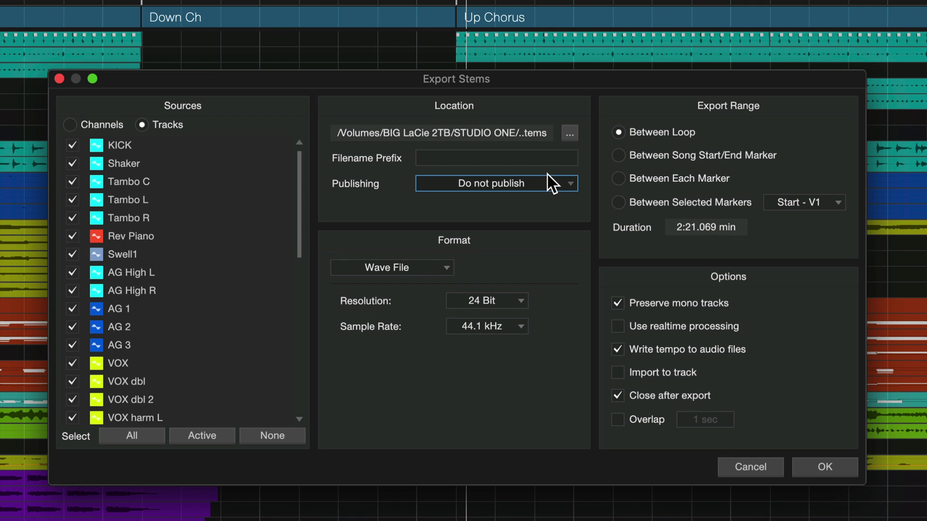
pyautogui.click(444, 267)
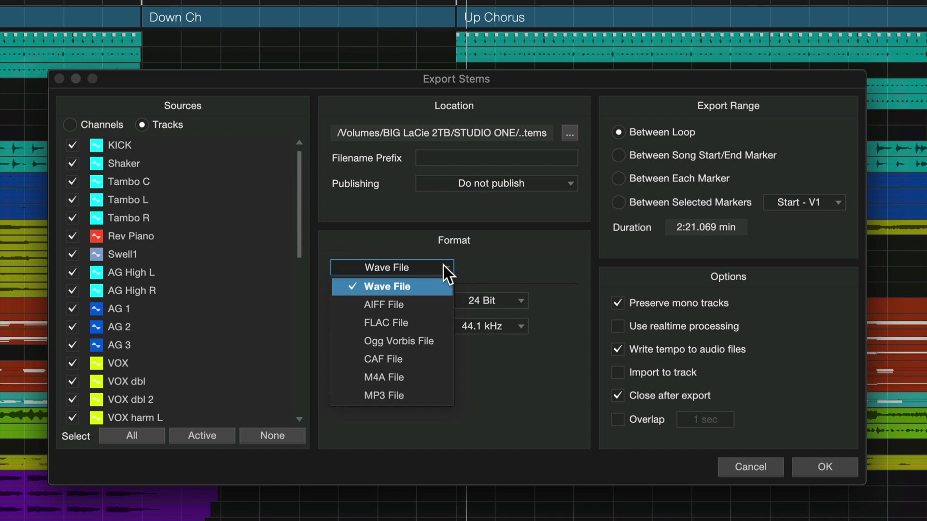
pyautogui.click(377, 287)
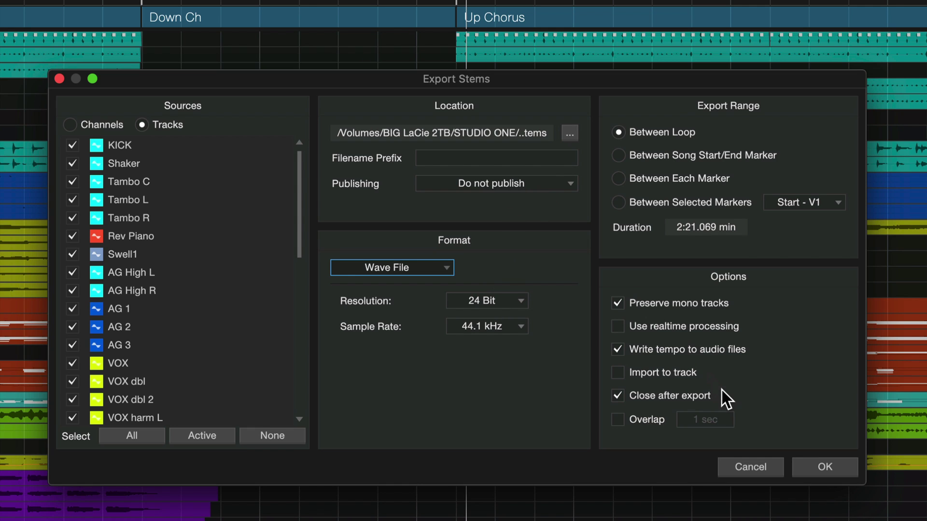
pyautogui.click(681, 162)
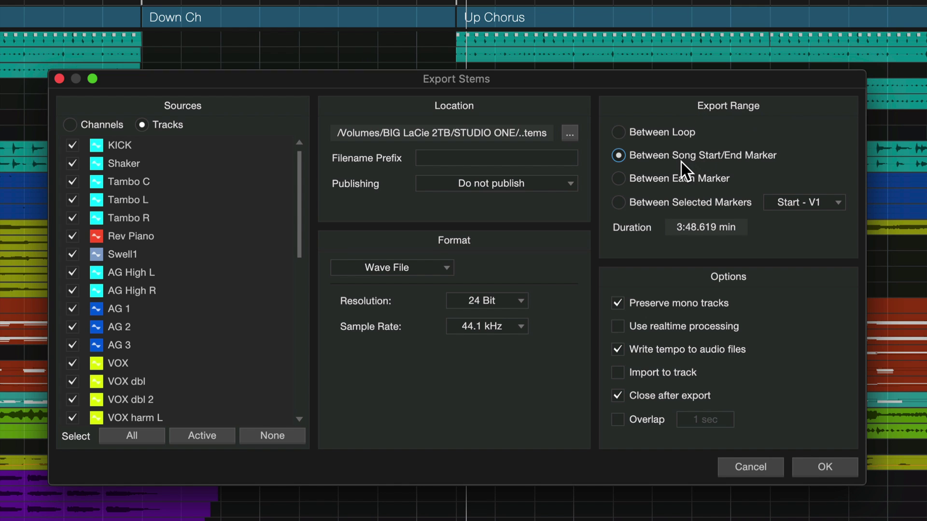
pyautogui.click(751, 464)
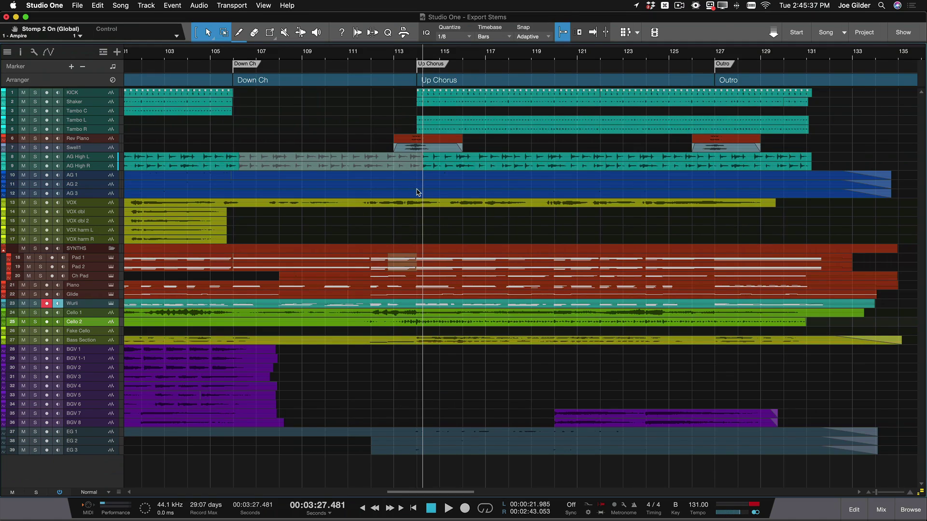
# Step: Zoom into the opening bars and drag the Start marker from bar 12 to bar 1
pyautogui.scroll(-5, 456, 206)
pyautogui.hscroll(-5, 456, 207)
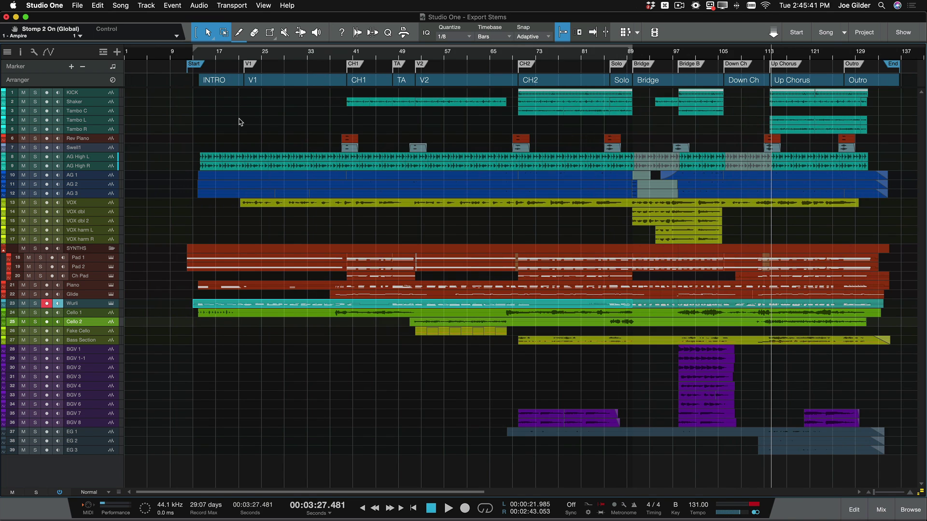
pyautogui.press('e')
pyautogui.press('e')
pyautogui.press('e')
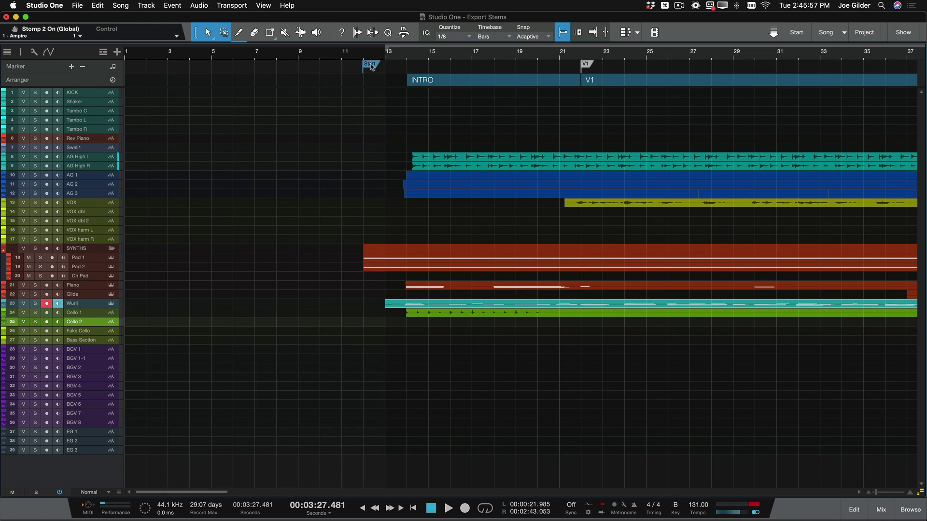
pyautogui.moveTo(367, 66); pyautogui.dragTo(129, 66)
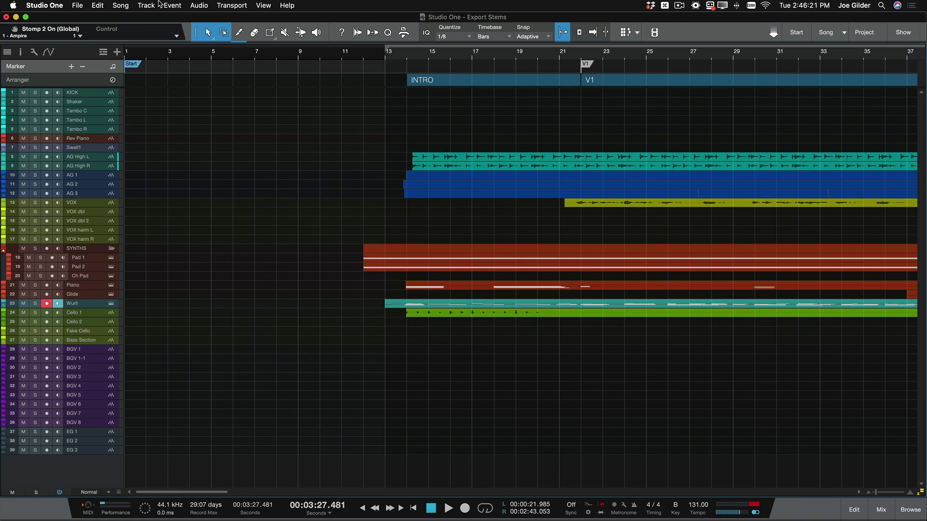
# Step: Open Export Stems and turn off Preserve mono tracks and Write tempo to audio files
pyautogui.press('super+shift+e')
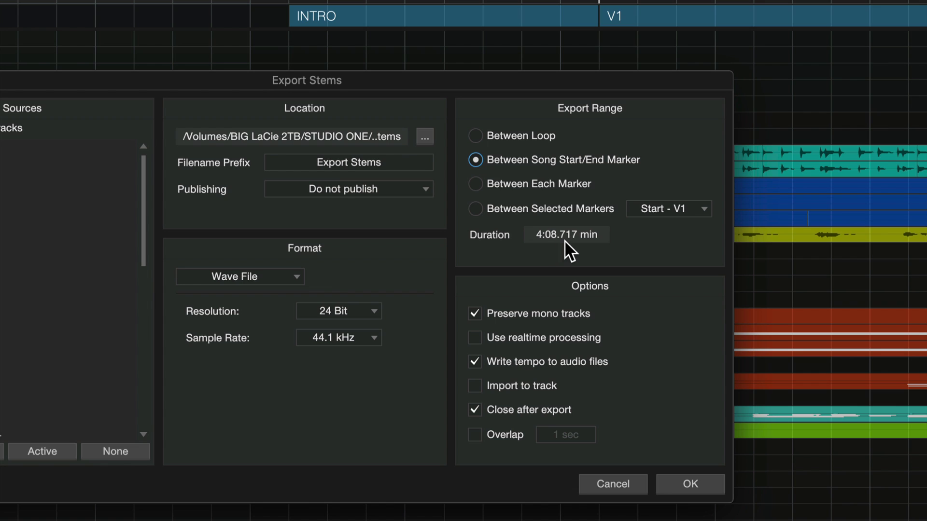
pyautogui.click(494, 312)
pyautogui.click(574, 337)
pyautogui.click(573, 337)
pyautogui.click(505, 360)
# Step: Run the stem export and show the Desktop's EXPORTED STEMS folder in the Browser beside the full song
pyautogui.click(688, 476)
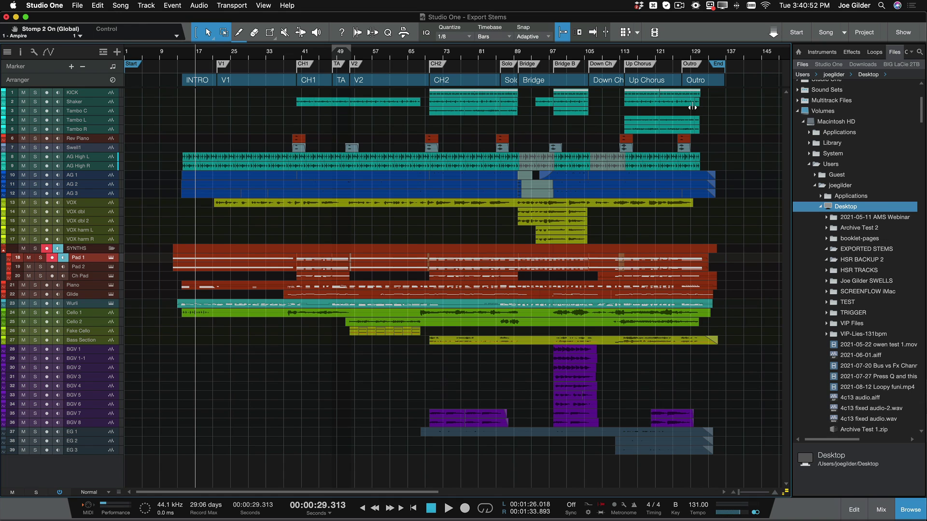
# Step: Export bars 1–137 of KICK through VOX harm R as rendered WAV stems into EXPORTED STEMS
pyautogui.click(224, 32)
pyautogui.moveTo(725, 91); pyautogui.dragTo(116, 249)
pyautogui.press('p')
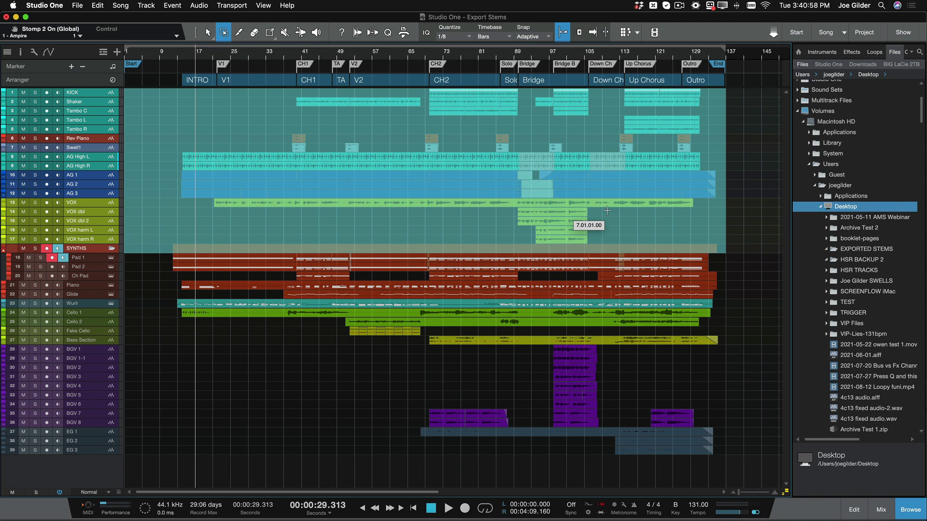
pyautogui.moveTo(659, 215); pyautogui.dragTo(849, 250)
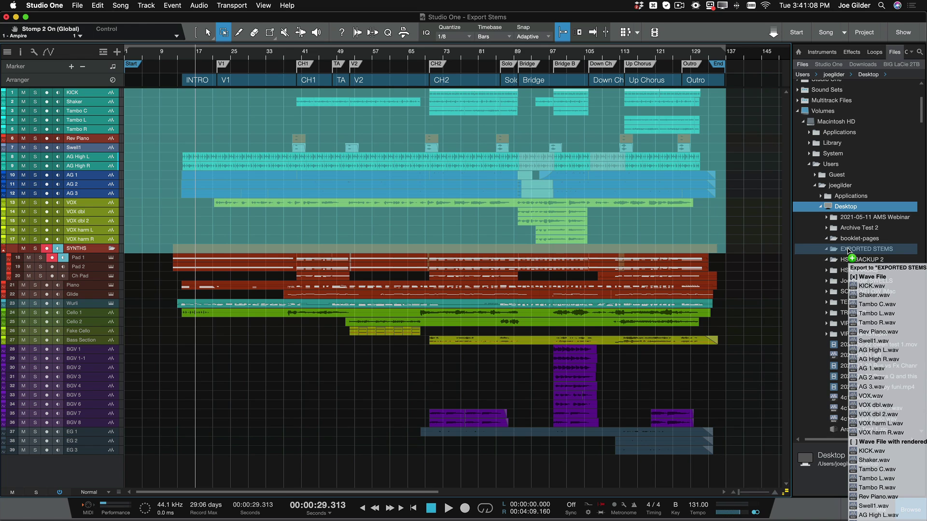
pyautogui.moveTo(848, 250); pyautogui.dragTo(849, 249)
pyautogui.press('shift')
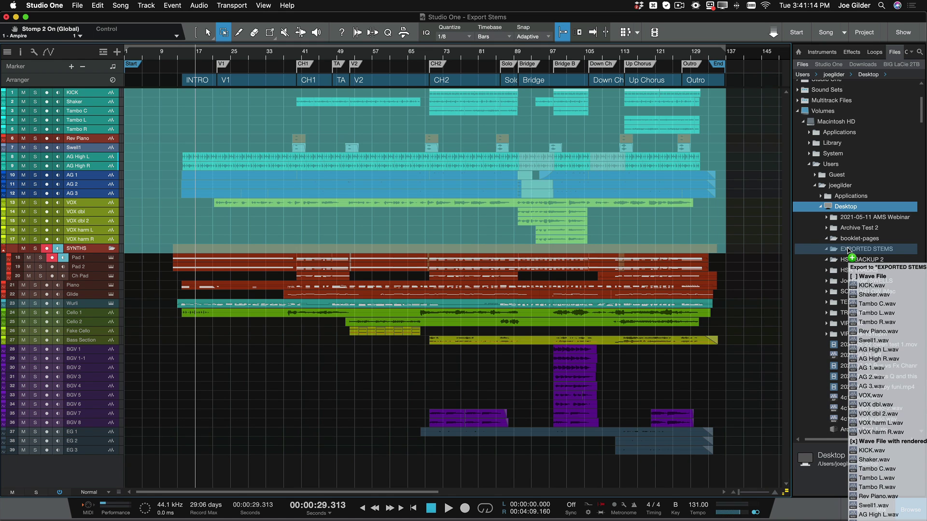
pyautogui.moveTo(849, 249); pyautogui.dragTo(848, 249)
# Step: Select bars 1–137 on the SYNTHS through Wurli tracks
pyautogui.click(718, 257)
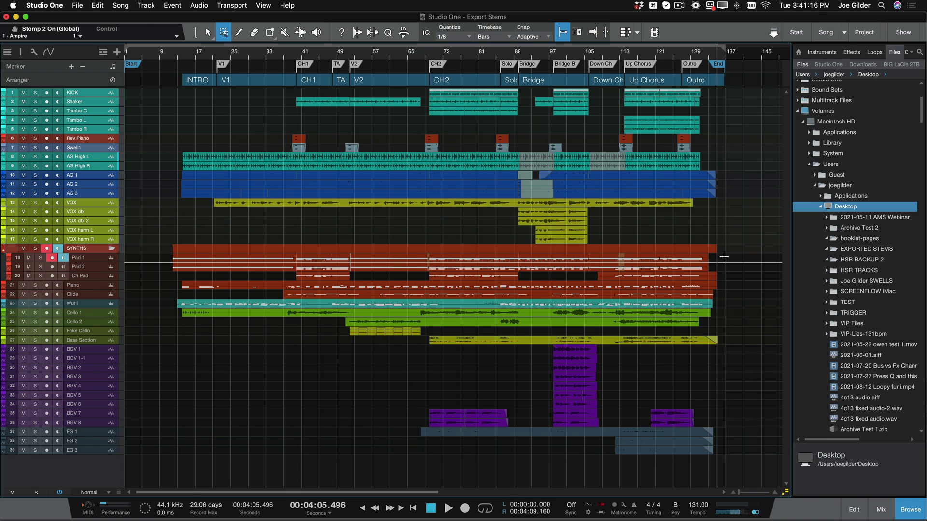
pyautogui.moveTo(723, 257); pyautogui.dragTo(109, 305)
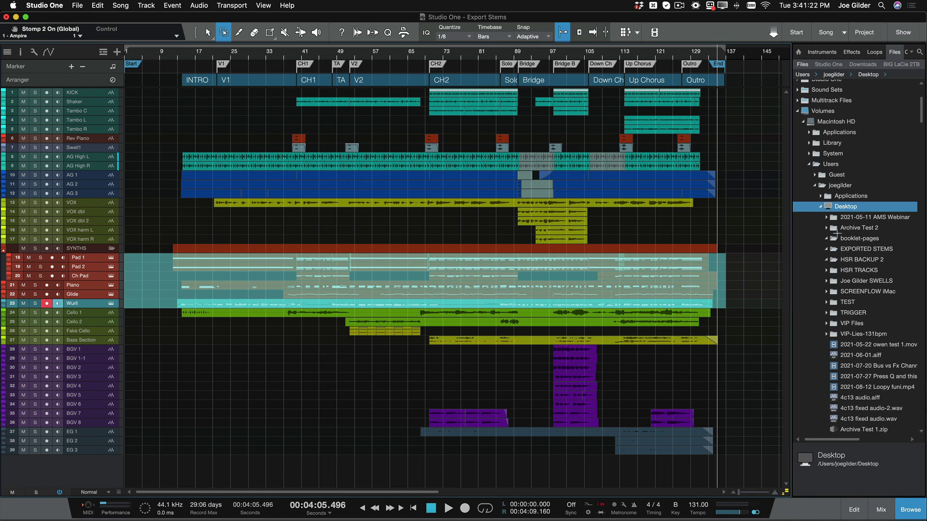
pyautogui.moveTo(723, 255)
pyautogui.mouseDown()
pyautogui.moveTo(724, 296)
pyautogui.moveTo(728, 256)
pyautogui.mouseUp()
# Step: Enlarge Finder's Stems window, then start editing the stem filename prefix in Export Stems and cancel
pyautogui.press('super+Tab')
pyautogui.press('super+Tab')
pyautogui.press('super+Tab')
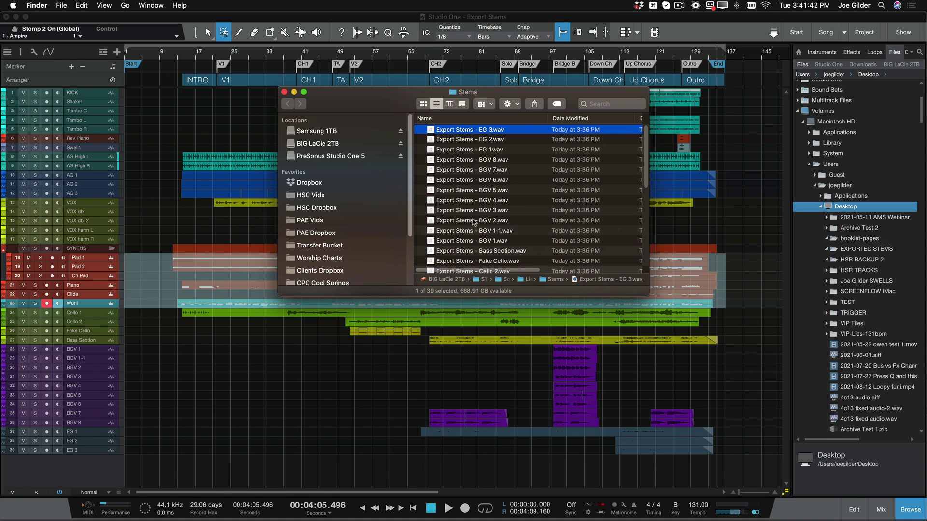
pyautogui.moveTo(648, 295); pyautogui.dragTo(688, 412)
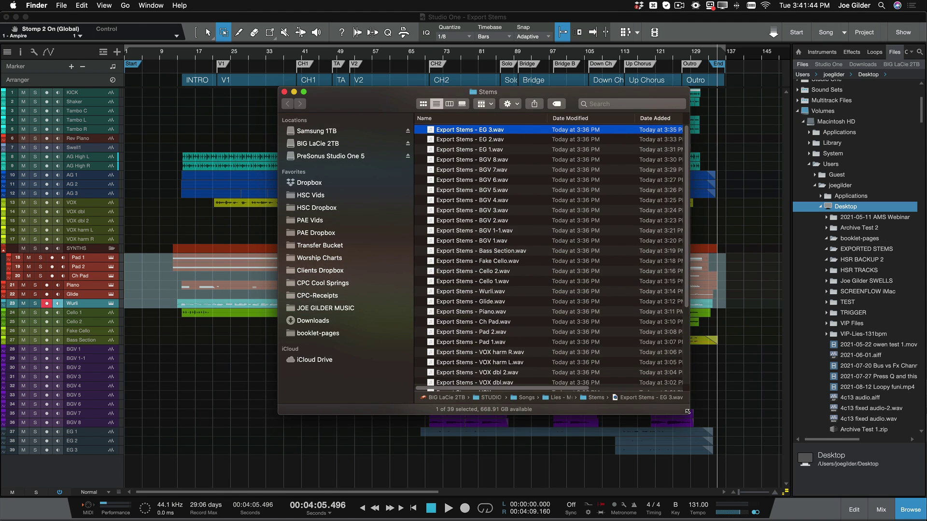
pyautogui.click(256, 14)
pyautogui.press('super+shift+e')
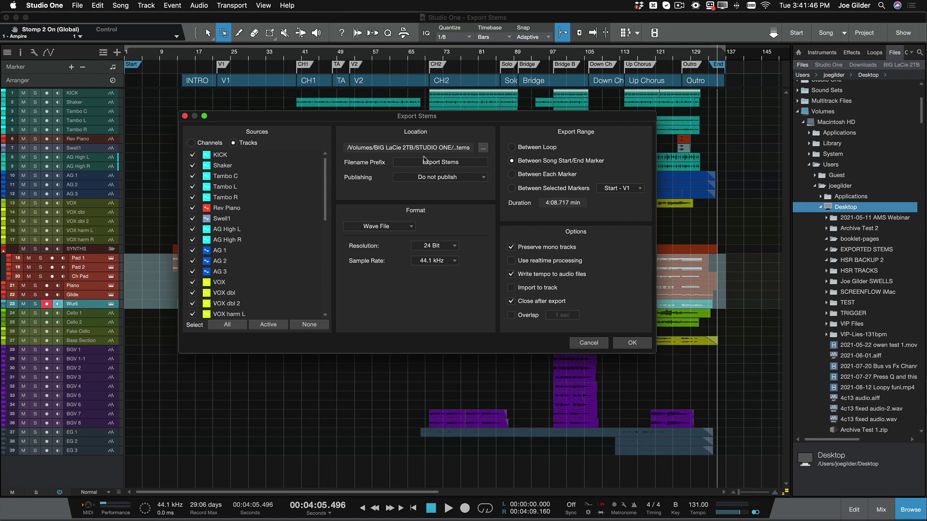
pyautogui.click(433, 165)
pyautogui.write('a')
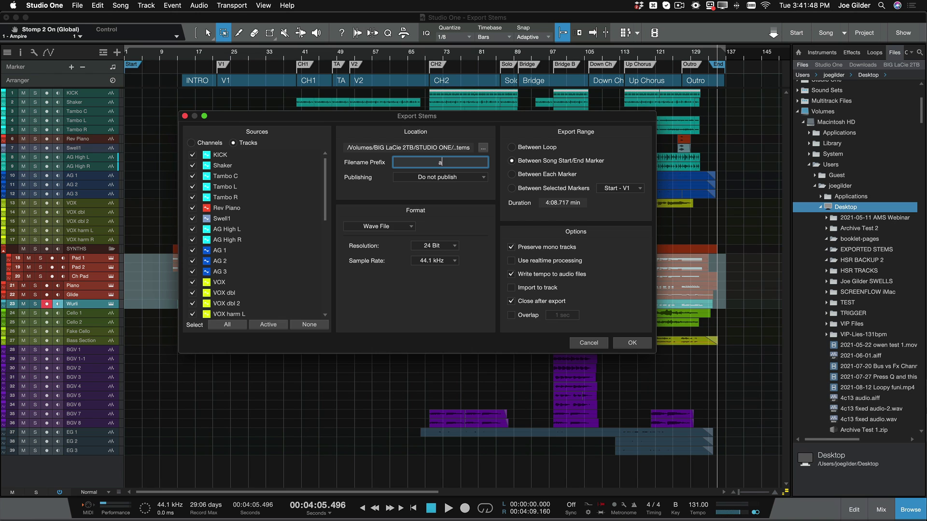
pyautogui.press('Escape')
pyautogui.press('Escape')
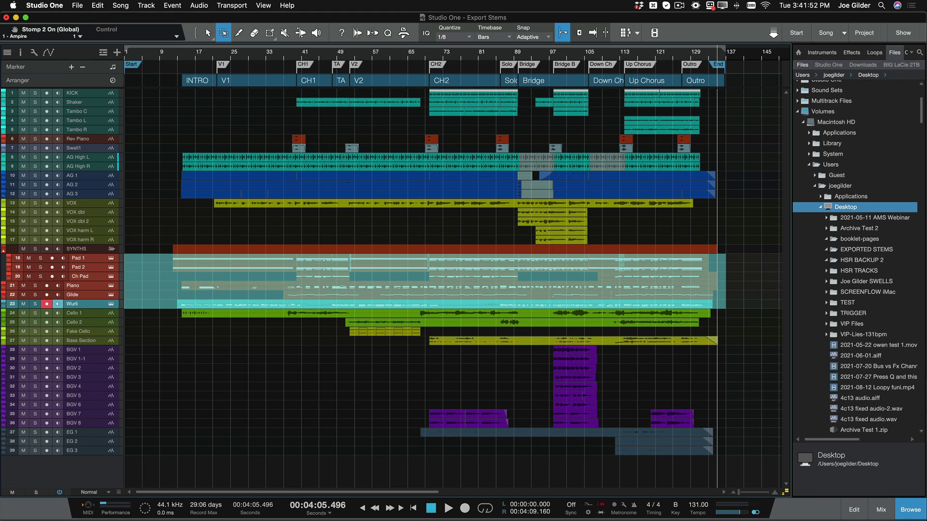
# Step: Reopen and close Export Stems, then return to the Finder Stems folder listing
pyautogui.press('super+shift+e')
pyautogui.press('Escape')
pyautogui.press('super+Tab')
pyautogui.scroll(1, 495, 231)
pyautogui.scroll(-8, 494, 231)
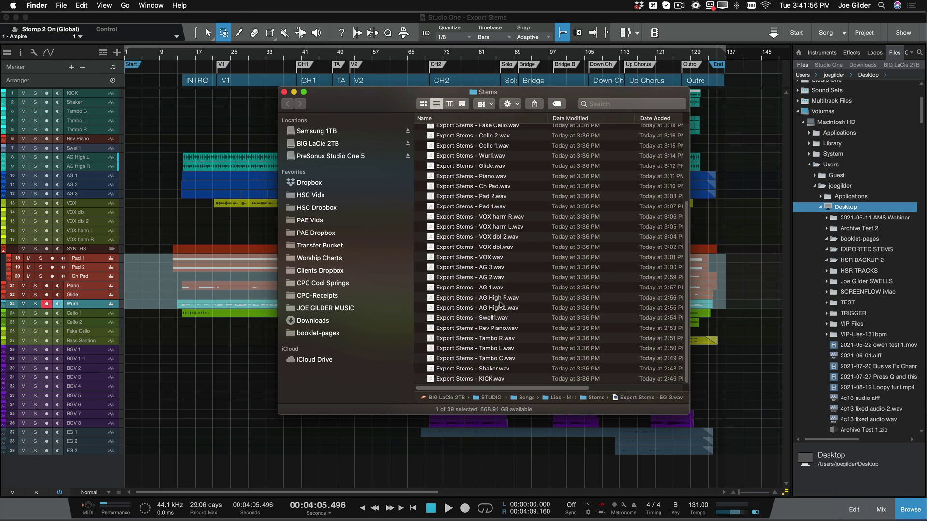
# Step: Batch-rename all 39 stems, replacing 'Export Stems - ' with nothing, then select Shaker.wav
pyautogui.press('super+a')
pyautogui.rightClick(497, 305)
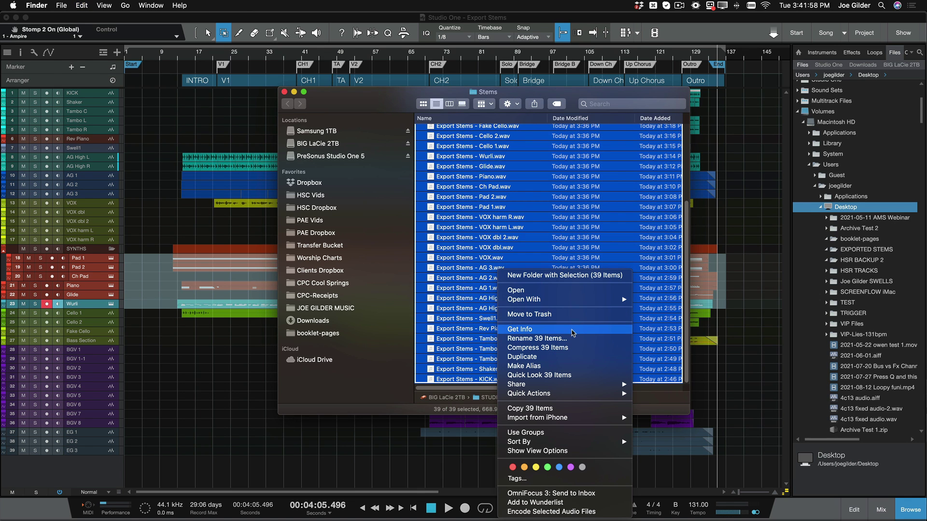
pyautogui.click(531, 338)
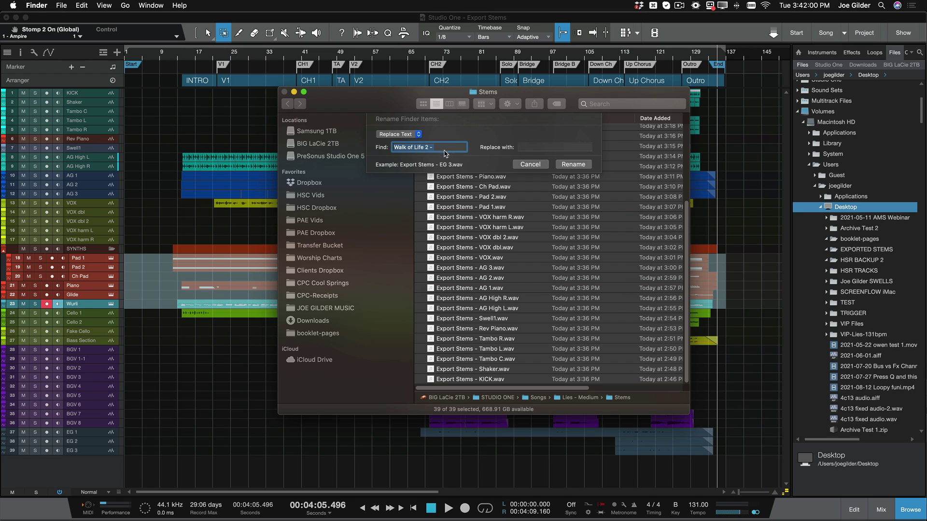
pyautogui.write('Expoert')
pyautogui.press('BackSpace')
pyautogui.press('BackSpace')
pyautogui.press('BackSpace')
pyautogui.write('r t S')
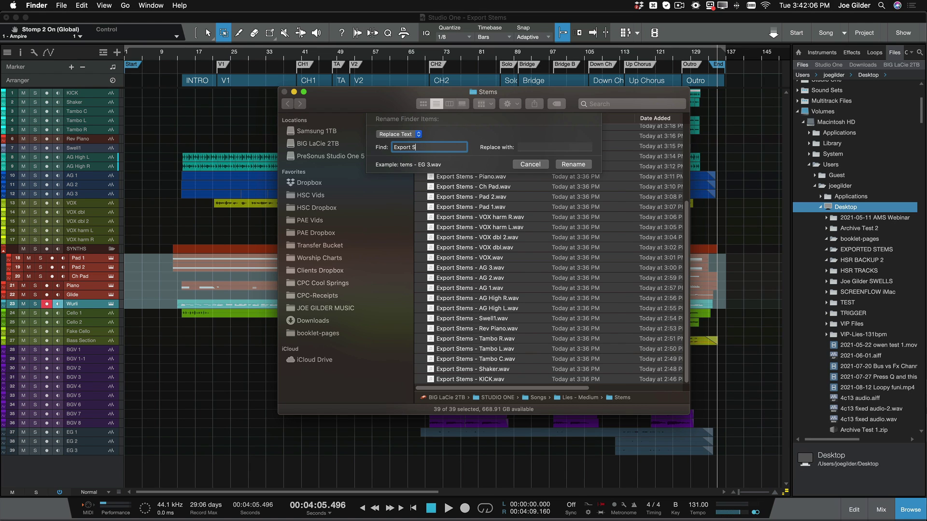
pyautogui.write('tems -')
pyautogui.click(575, 165)
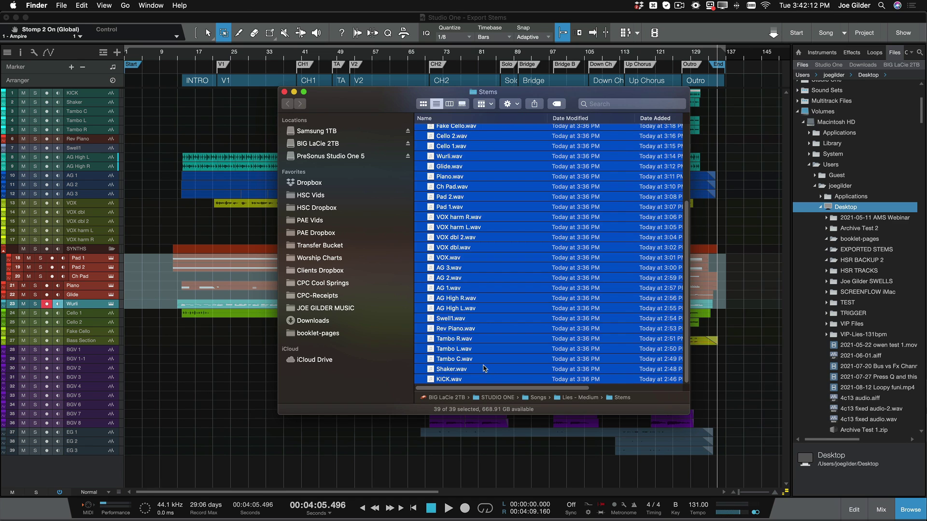
pyautogui.click(484, 369)
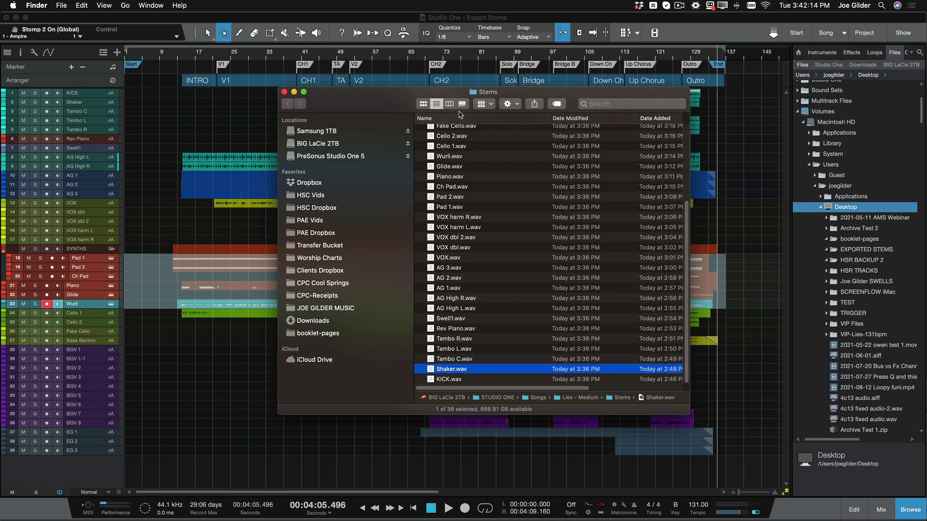
pyautogui.scroll(5, 491, 217)
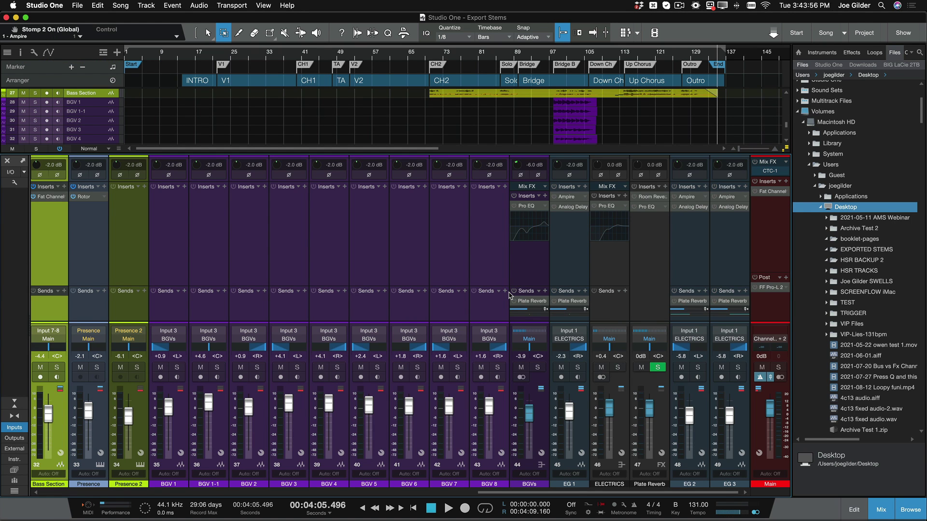
# Step: Close the Export Stems song, open Lies - Medium (ROUGH MIX), and extend its loop end to bar 137
pyautogui.press('super+w')
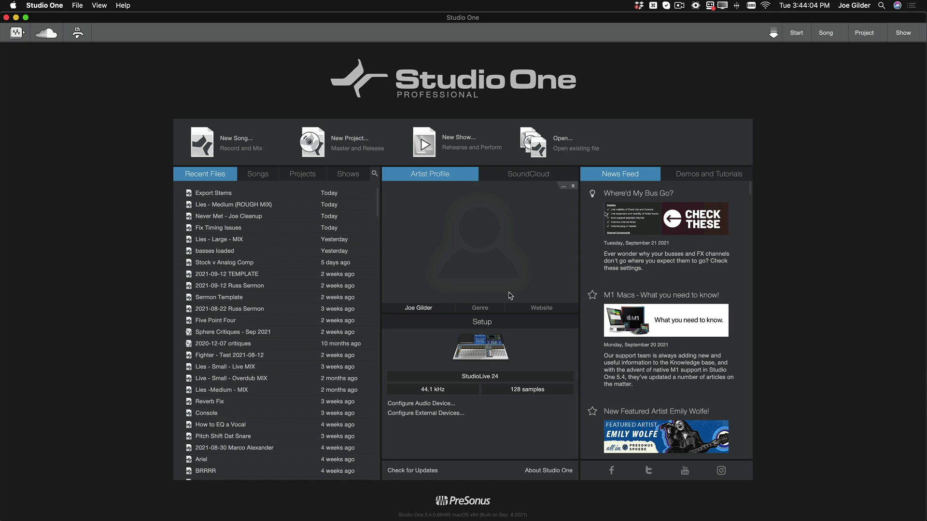
pyautogui.click(217, 206)
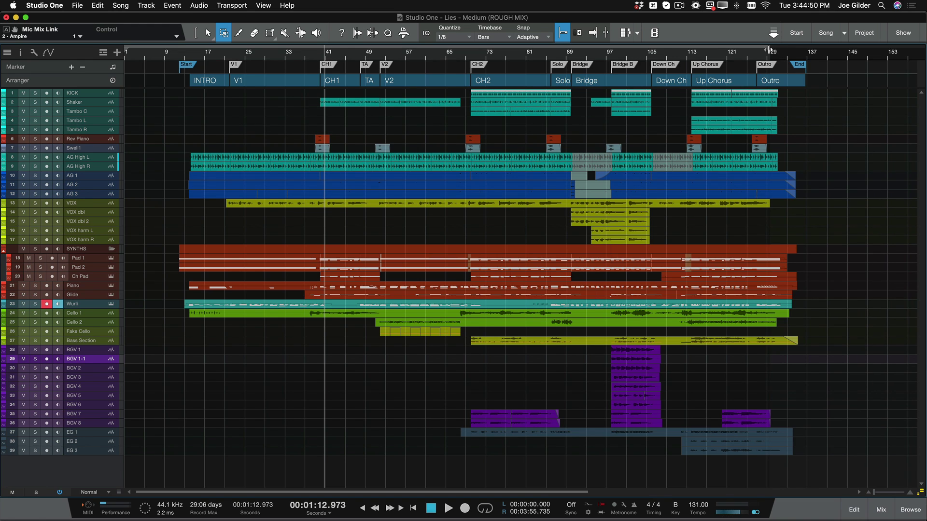
pyautogui.moveTo(770, 50); pyautogui.dragTo(812, 56)
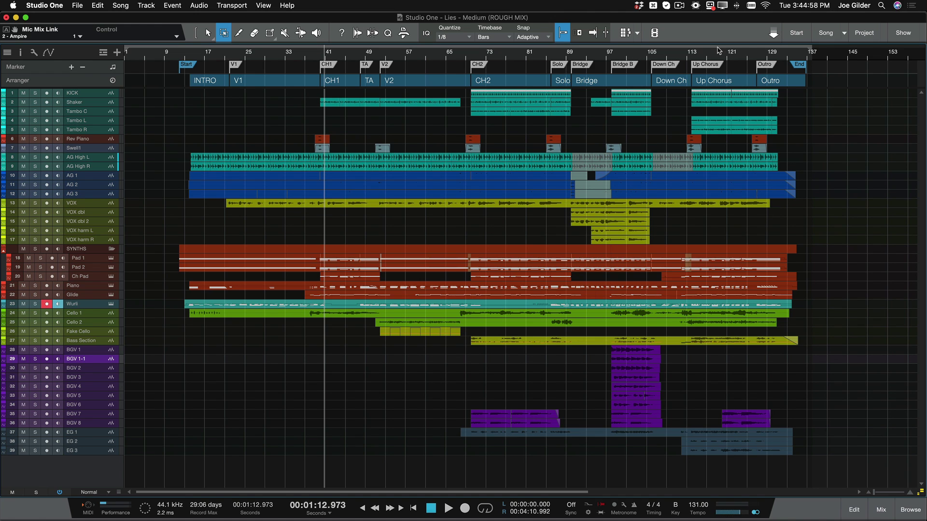
pyautogui.click(120, 5)
pyautogui.click(121, 5)
# Step: Export the loop range as a 24 Bit Wave File mixdown with MP3 unchecked
pyautogui.click(120, 6)
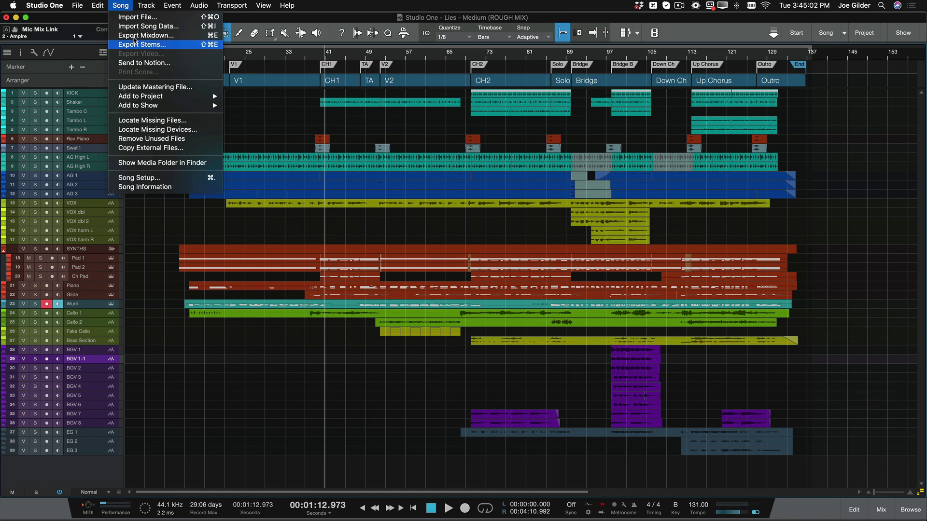
pyautogui.click(135, 36)
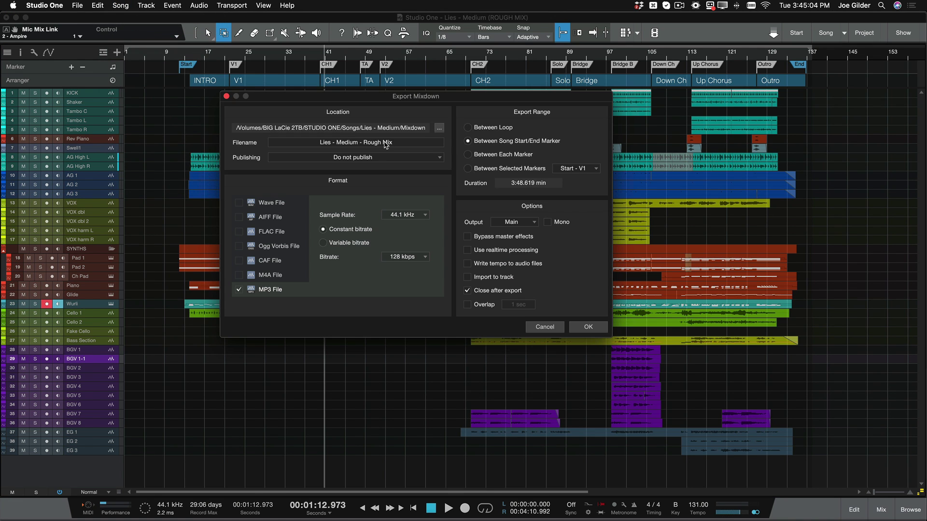
pyautogui.click(365, 141)
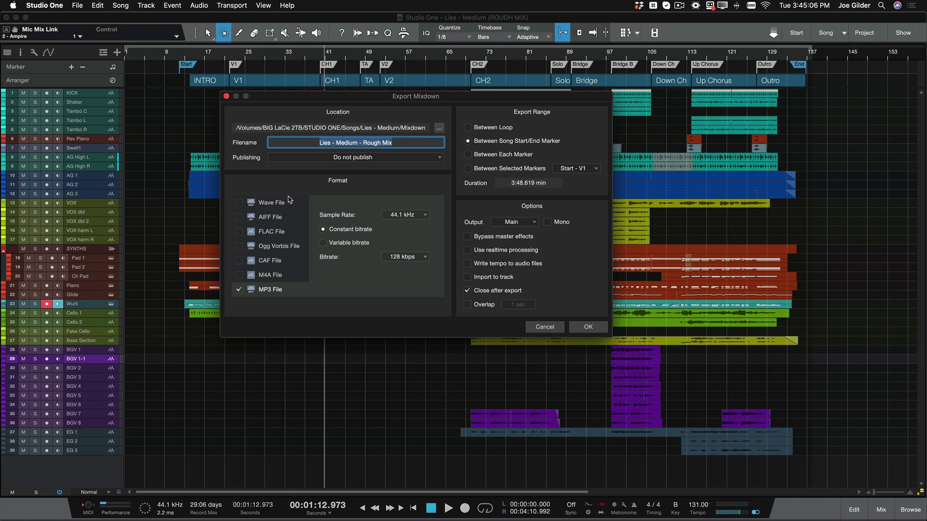
pyautogui.click(248, 205)
pyautogui.click(239, 289)
pyautogui.click(400, 216)
pyautogui.click(409, 247)
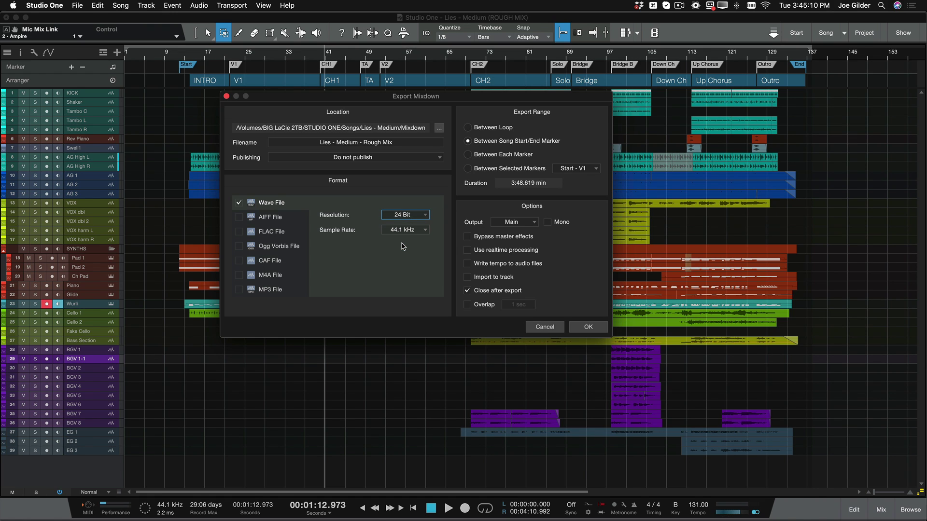
pyautogui.click(495, 126)
pyautogui.click(589, 328)
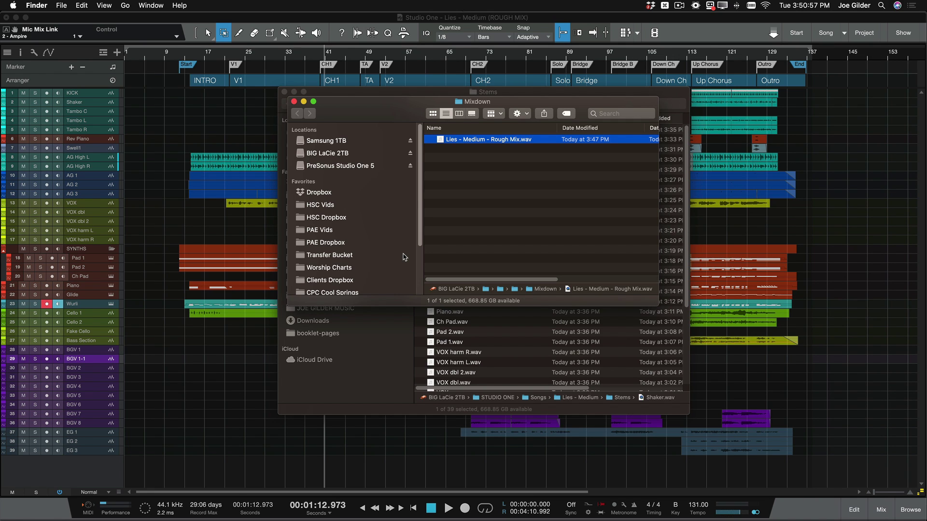
# Step: Arrange the Finder windows and copy all 39 stem WAVs into EXPORTED STEMS
pyautogui.moveTo(378, 105); pyautogui.dragTo(516, 193)
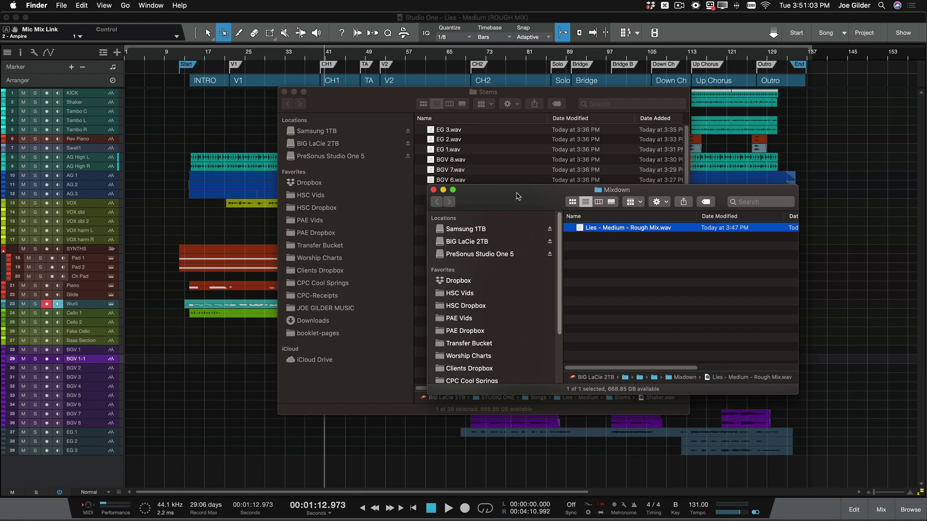
pyautogui.moveTo(518, 195); pyautogui.dragTo(159, 167)
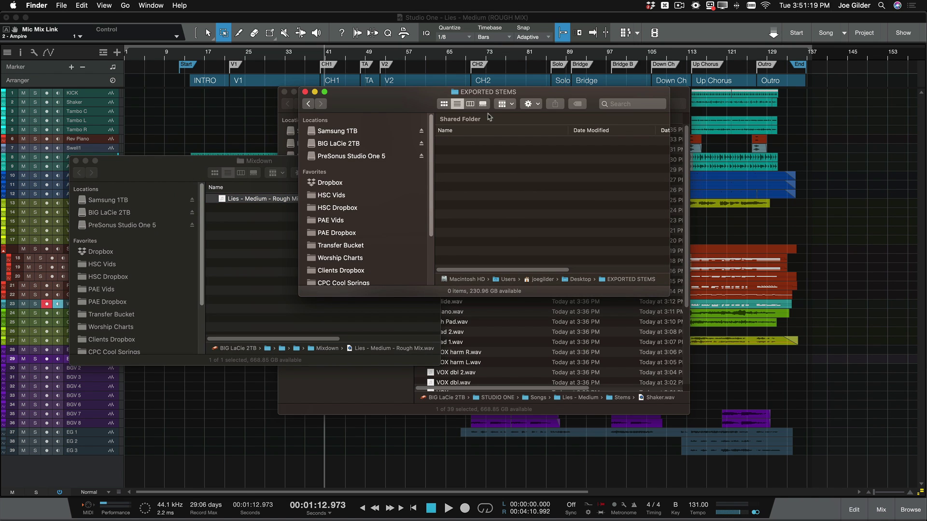
pyautogui.moveTo(406, 99); pyautogui.dragTo(485, 244)
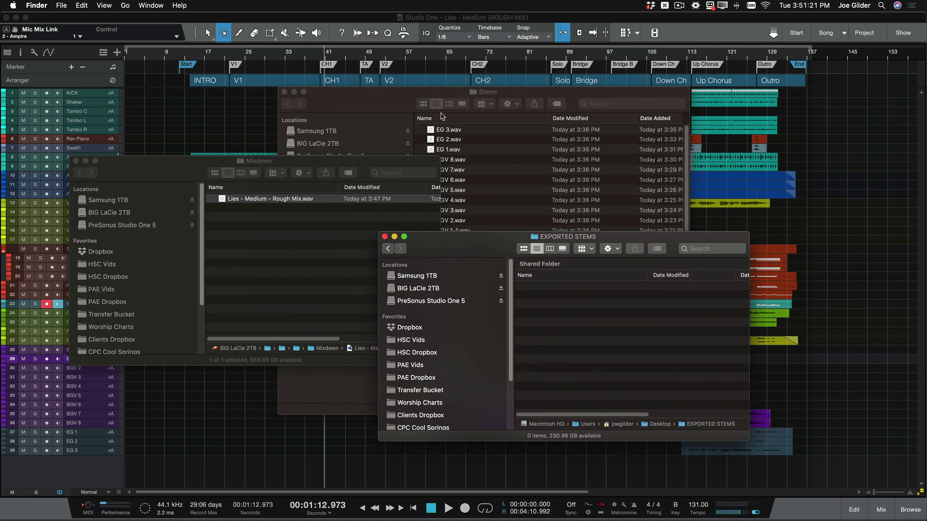
pyautogui.click(481, 159)
pyautogui.press('super+a')
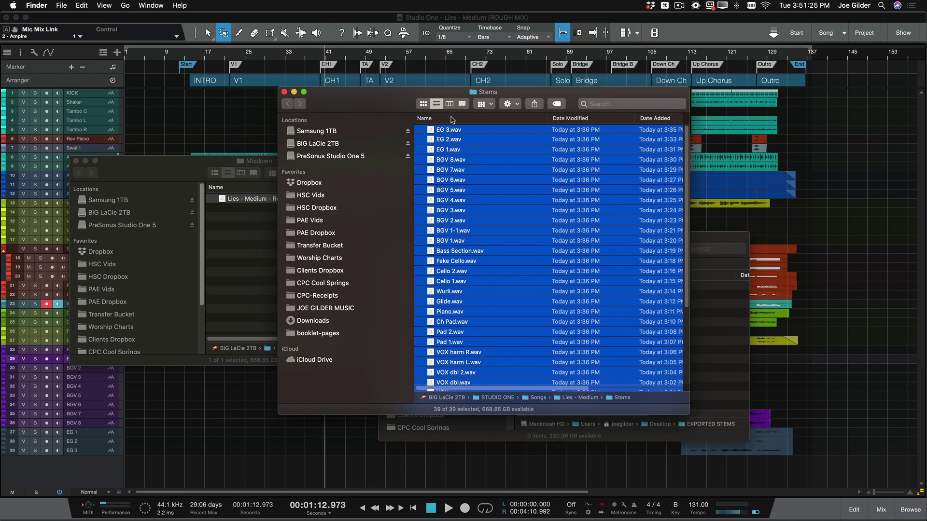
pyautogui.press('super+Up')
pyautogui.press('super+Up')
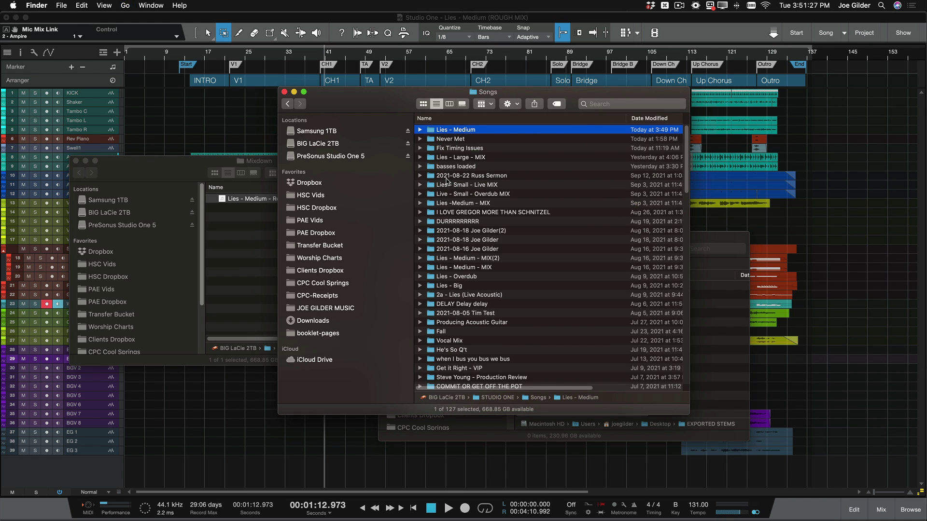
pyautogui.press('super+Down')
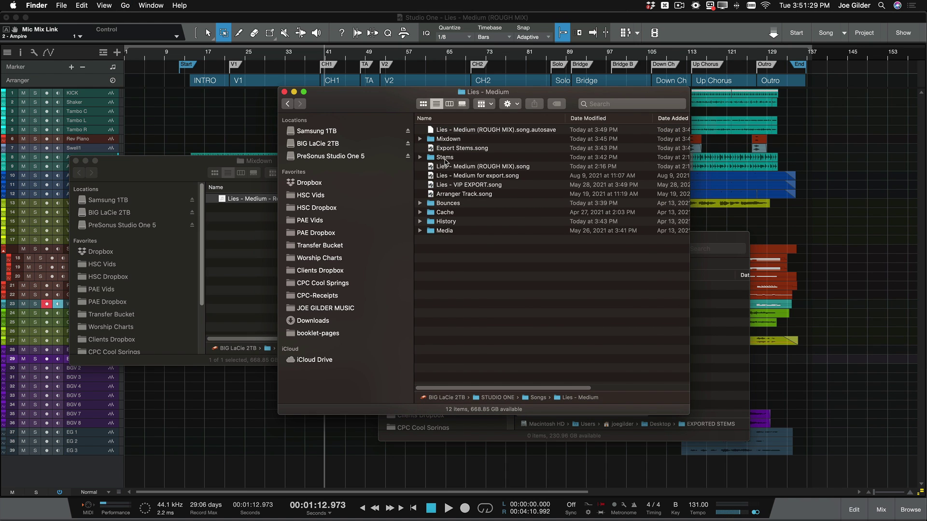
pyautogui.doubleClick(445, 158)
pyautogui.click(497, 202)
pyautogui.press('super+a')
pyautogui.moveTo(497, 203); pyautogui.dragTo(714, 320)
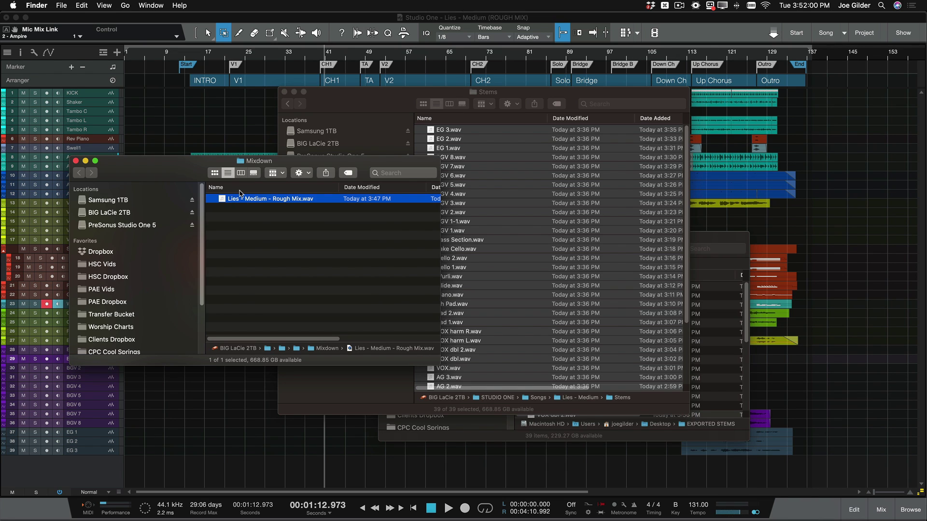
# Step: Copy Lies - Medium - Rough Mix.wav from Mixdown into EXPORTED STEMS and return to the Desktop
pyautogui.press('super+Up')
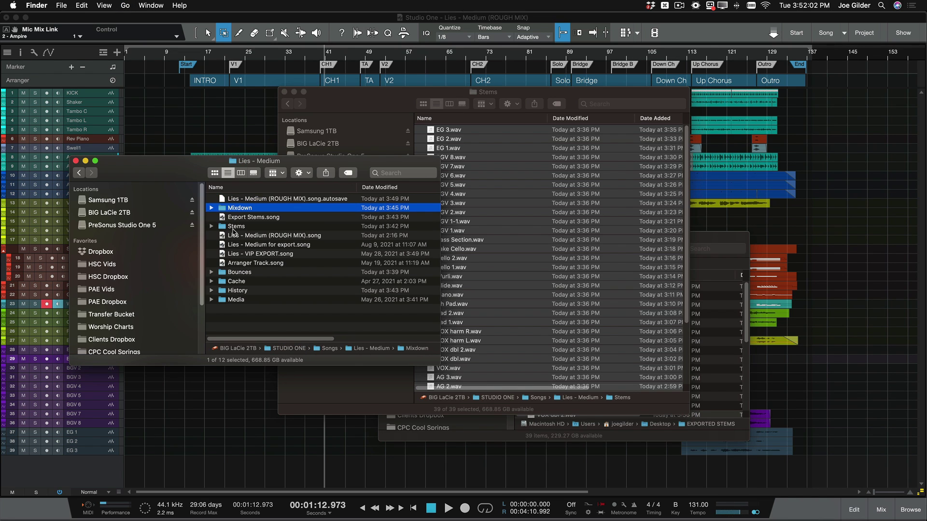
pyautogui.press('alt+super+a')
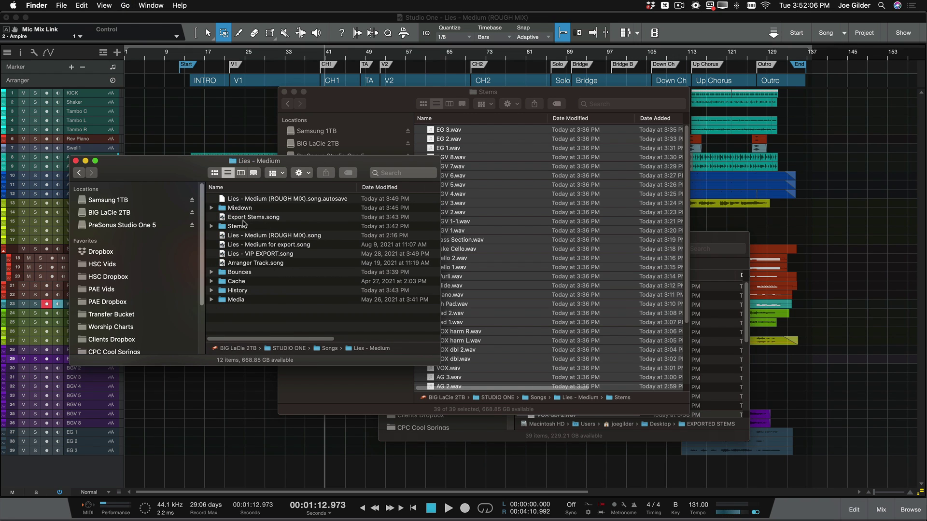
pyautogui.click(244, 211)
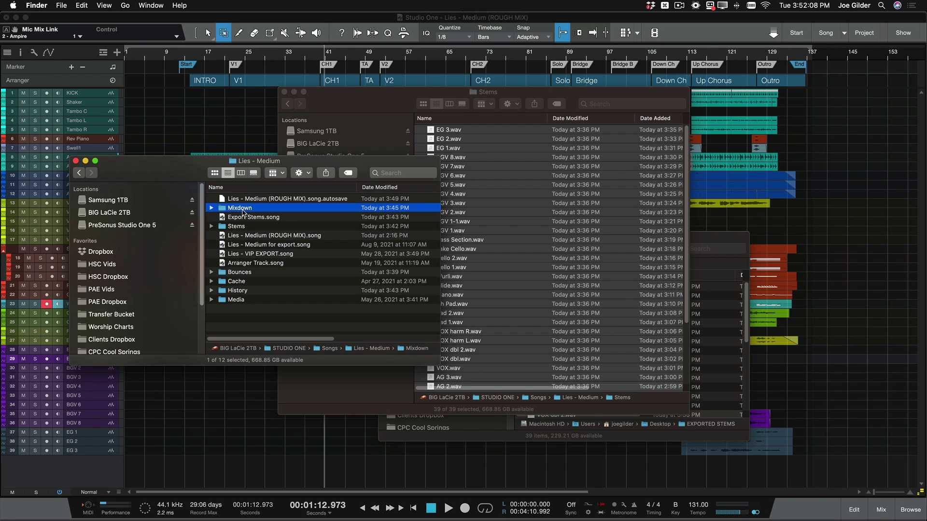
pyautogui.click(245, 226)
pyautogui.click(243, 210)
pyautogui.press('Right')
pyautogui.press('Left')
pyautogui.press('Down')
pyautogui.press('Down')
pyautogui.press('Right')
pyautogui.press('Left')
pyautogui.doubleClick(242, 209)
pyautogui.moveTo(245, 199); pyautogui.dragTo(707, 327)
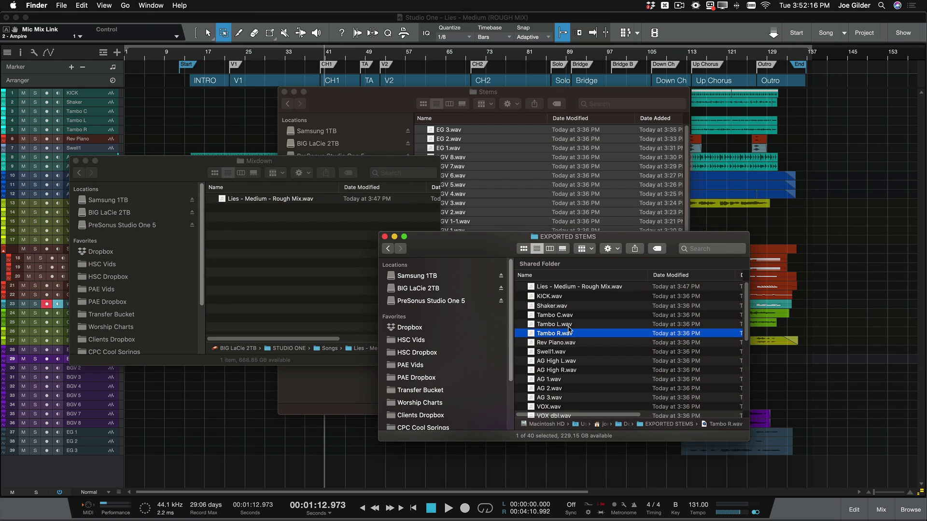
pyautogui.press('super+Up')
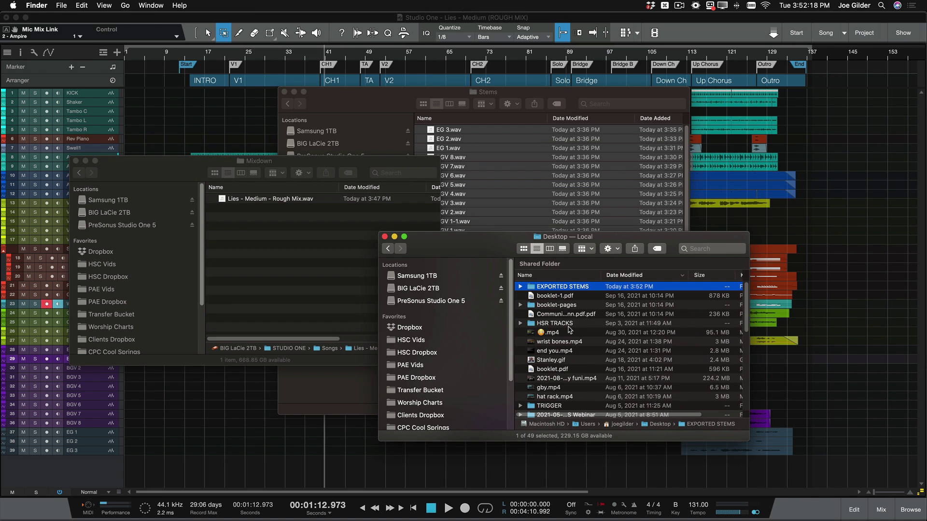
# Step: Use Compress "EXPORTED STEMS" on the Desktop folder to create EXPORTED STEMS.zip
pyautogui.rightClick(561, 290)
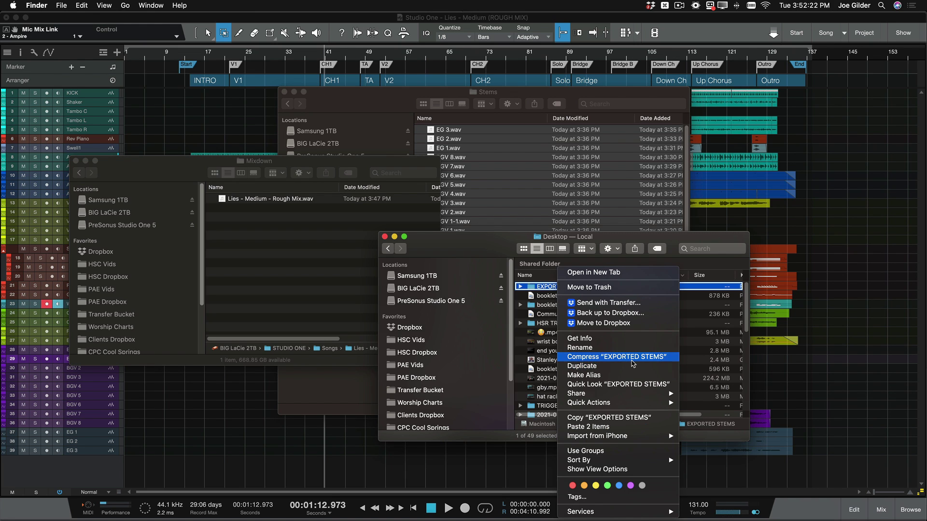
pyautogui.click(632, 359)
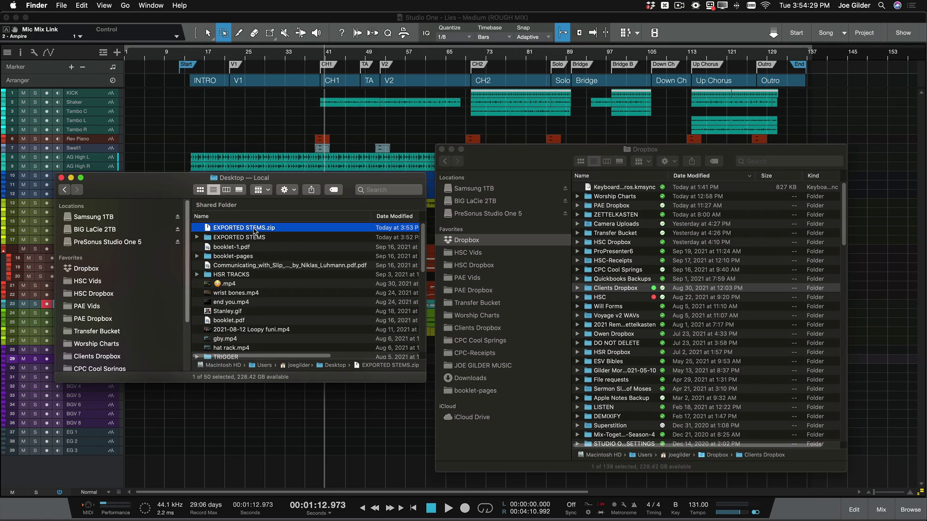
# Step: Select the Clients Dropbox folder in the Dropbox window
pyautogui.hscroll(5, 285, 232)
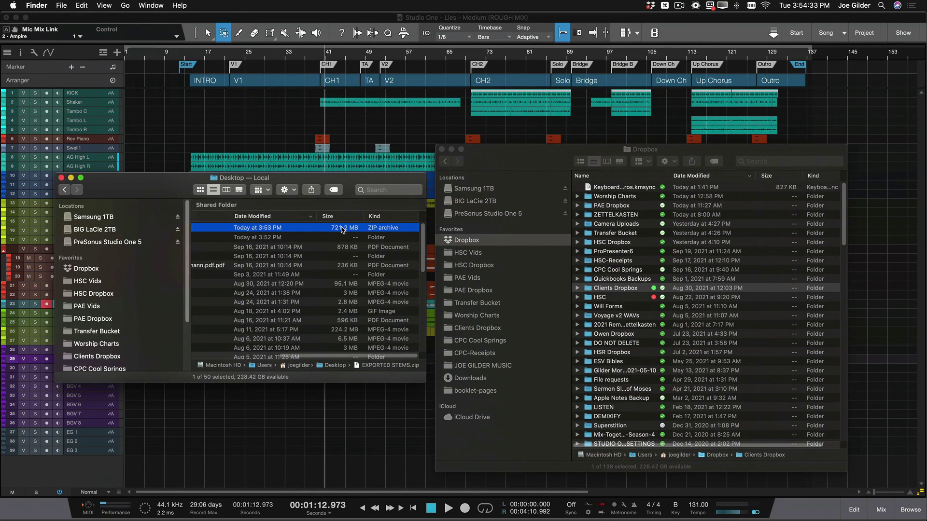
pyautogui.hscroll(-5, 295, 236)
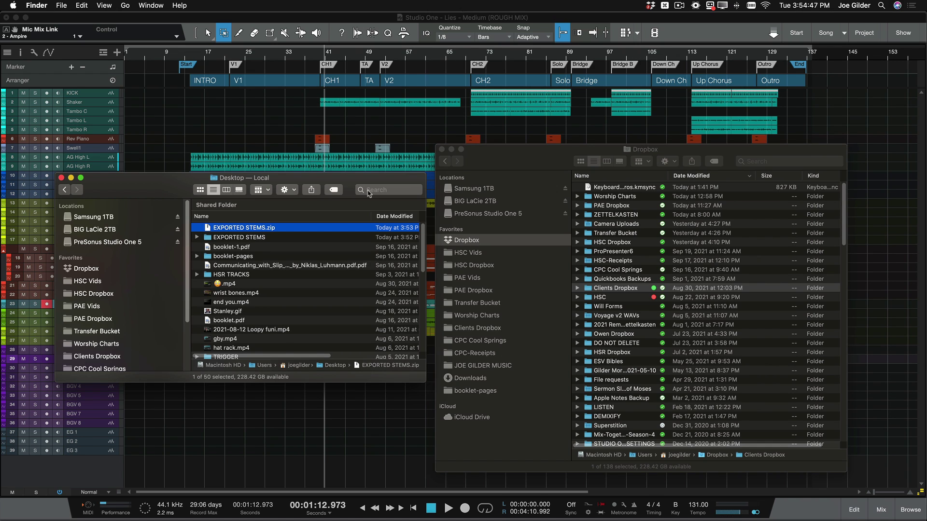
pyautogui.click(647, 154)
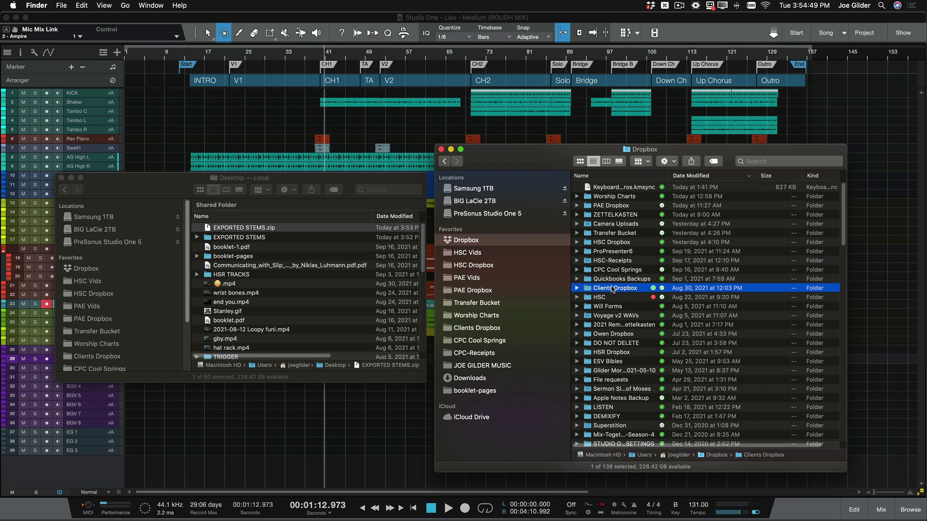
pyautogui.click(275, 185)
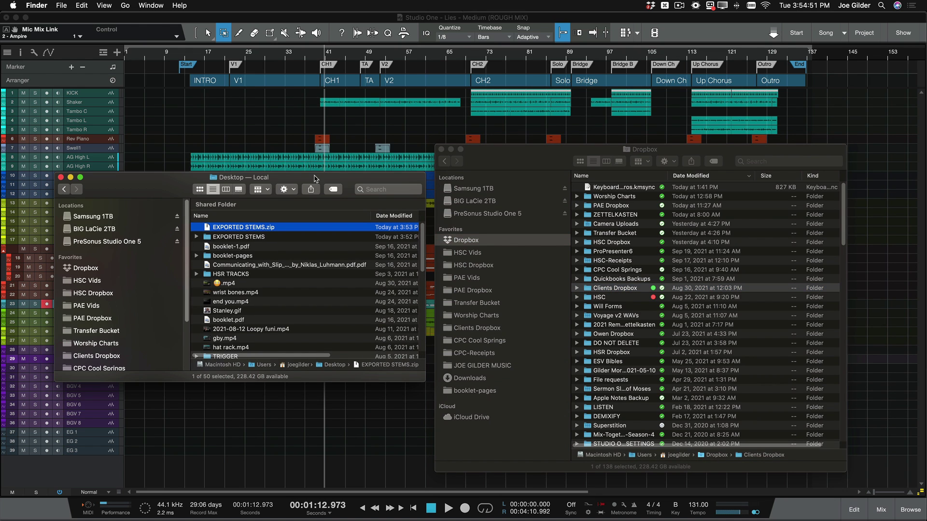
pyautogui.click(618, 288)
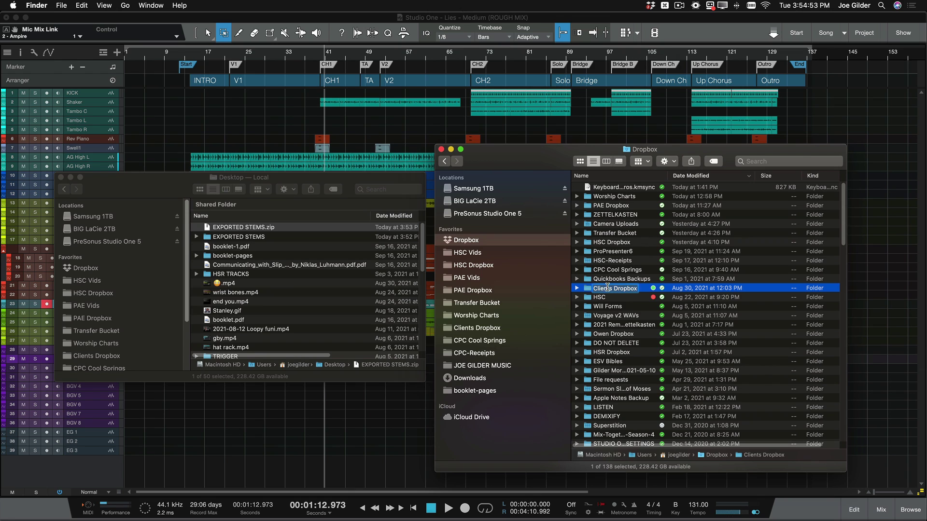
# Step: Create a CLIENT A folder inside Clients Dropbox and open it
pyautogui.doubleClick(642, 290)
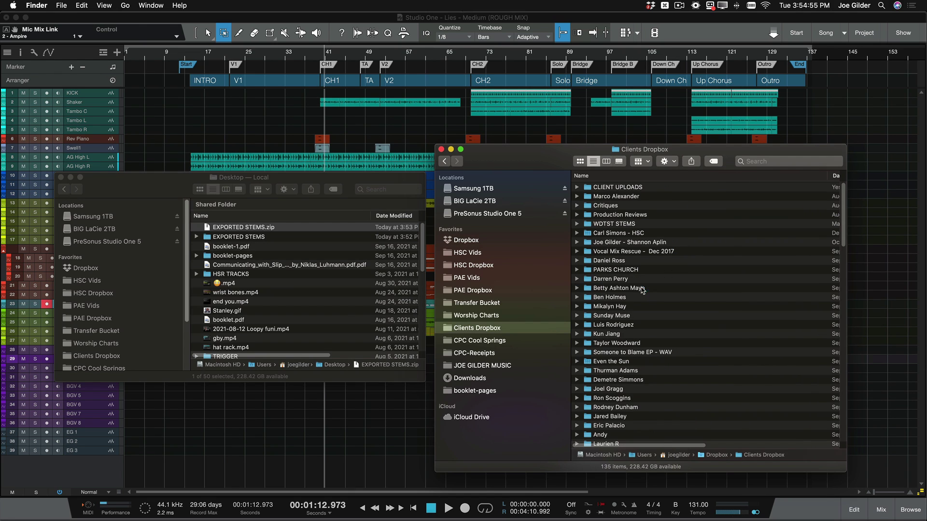
pyautogui.press('cmd+shift+n')
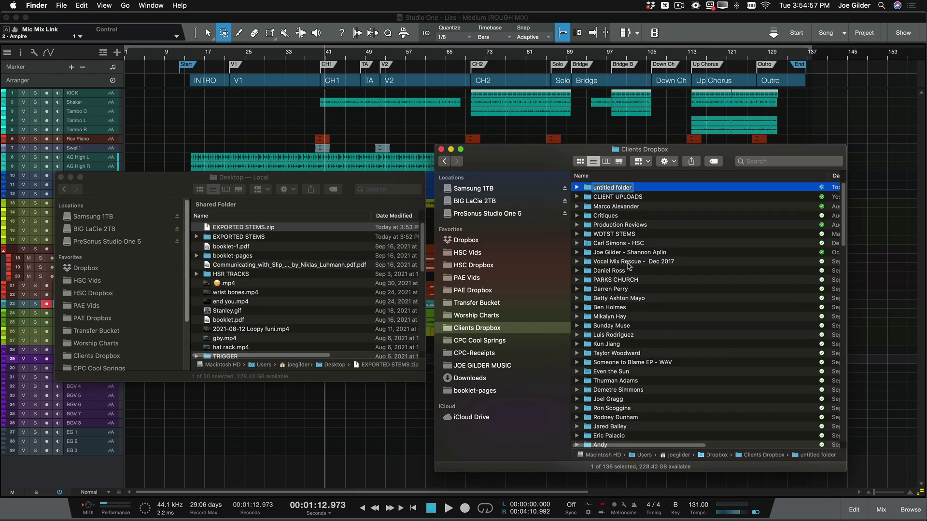
pyautogui.write('CLIENT A')
pyautogui.press('Return')
pyautogui.press('super+Down')
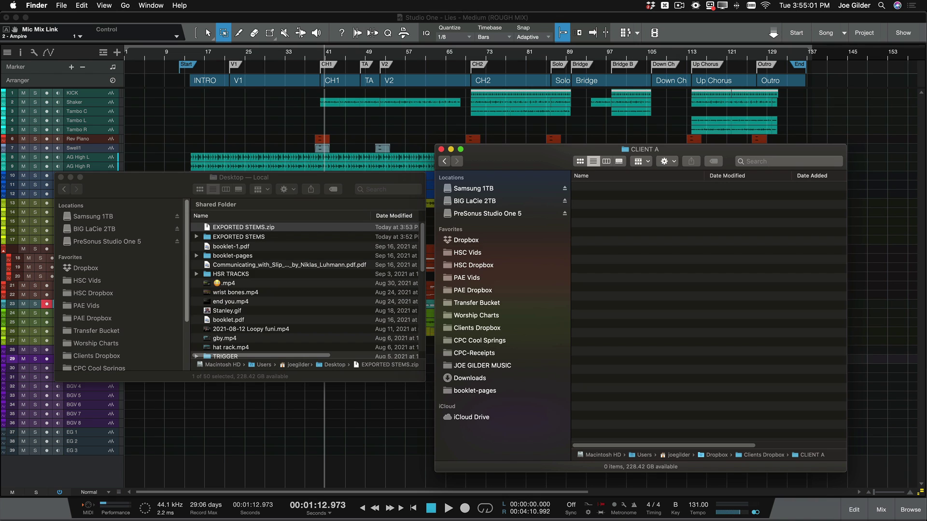
# Step: Move EXPORTED STEMS.zip into CLIENT A and copy its Dropbox link
pyautogui.moveTo(261, 228); pyautogui.dragTo(642, 229)
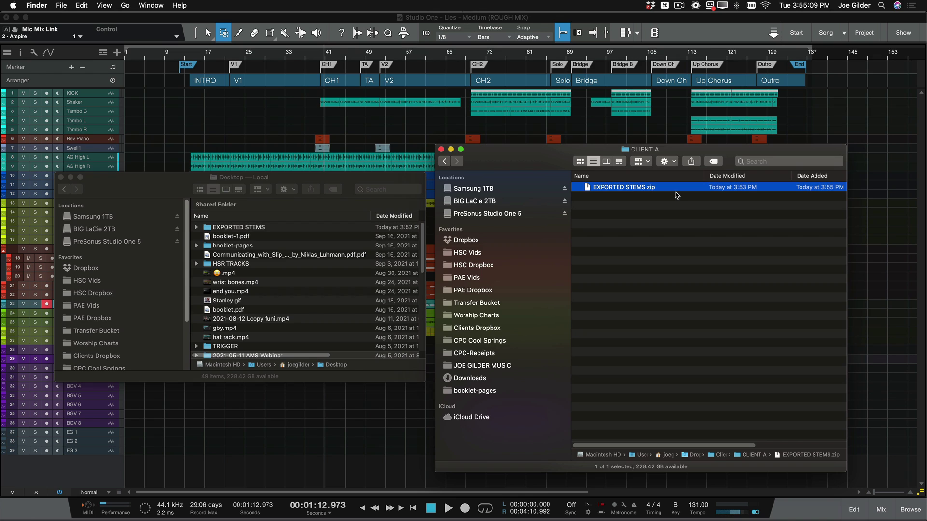
pyautogui.moveTo(619, 191)
pyautogui.mouseDown()
pyautogui.moveTo(612, 213)
pyautogui.moveTo(609, 190)
pyautogui.mouseUp()
pyautogui.rightClick(608, 189)
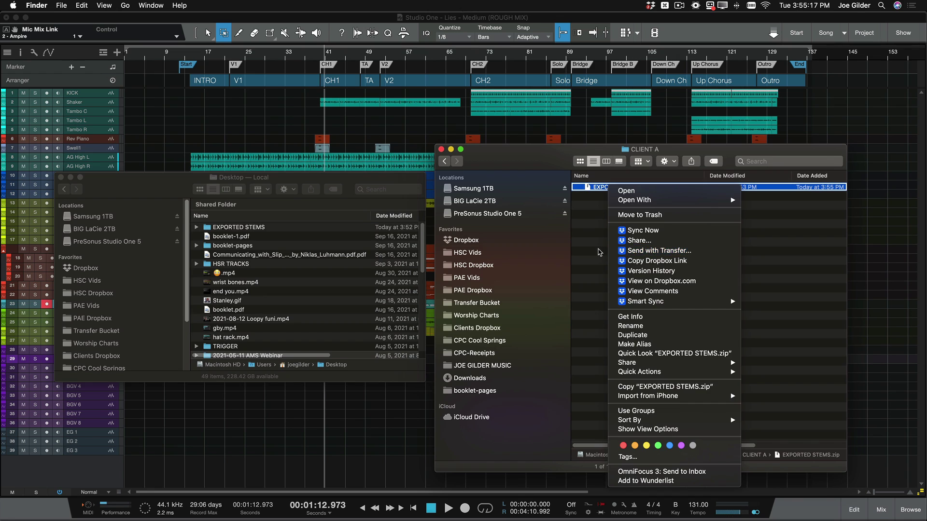
pyautogui.click(599, 252)
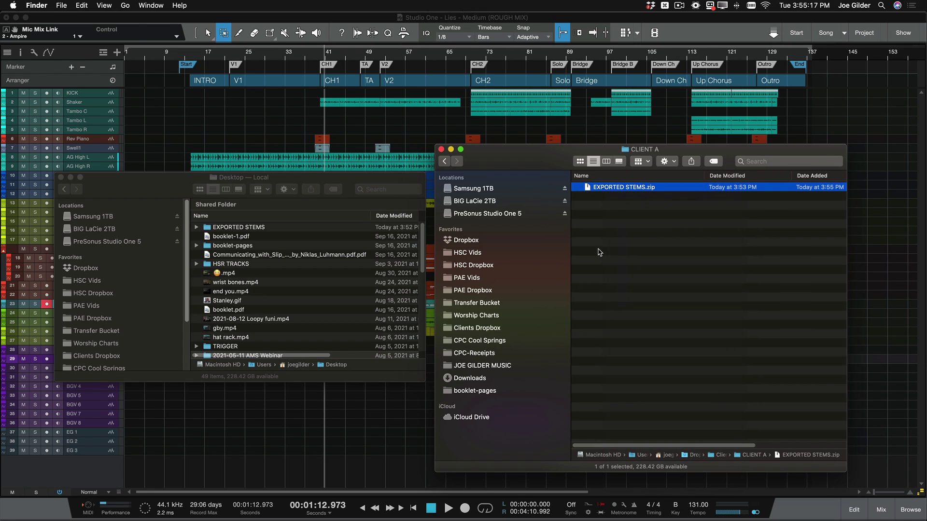
pyautogui.click(625, 200)
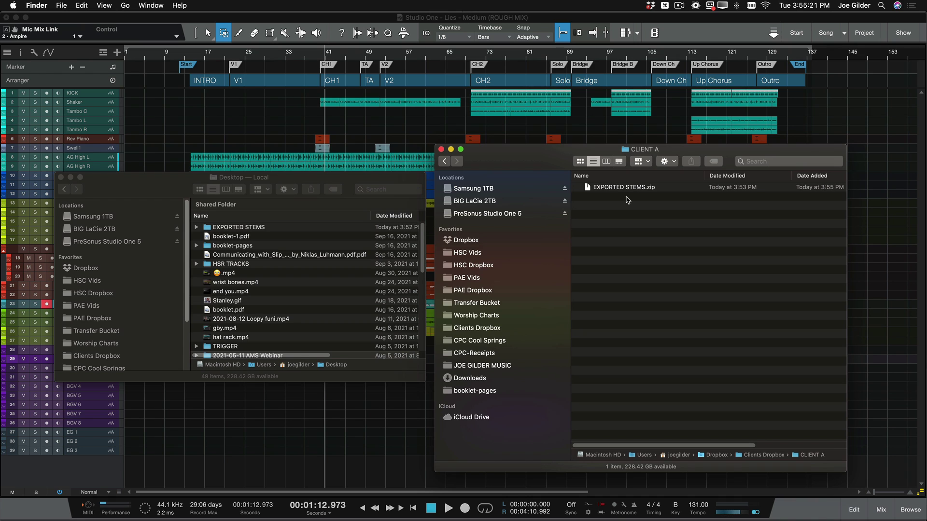
pyautogui.click(618, 191)
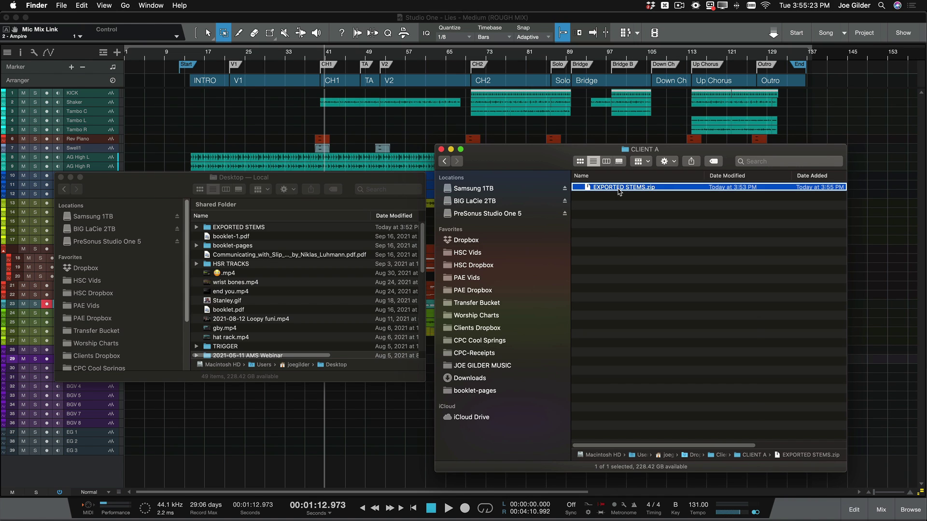
pyautogui.rightClick(619, 191)
pyautogui.click(678, 264)
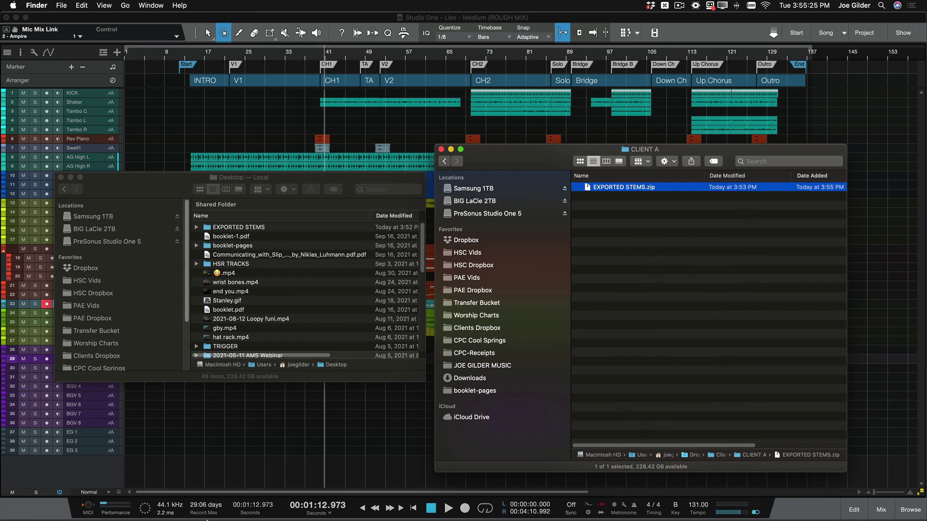